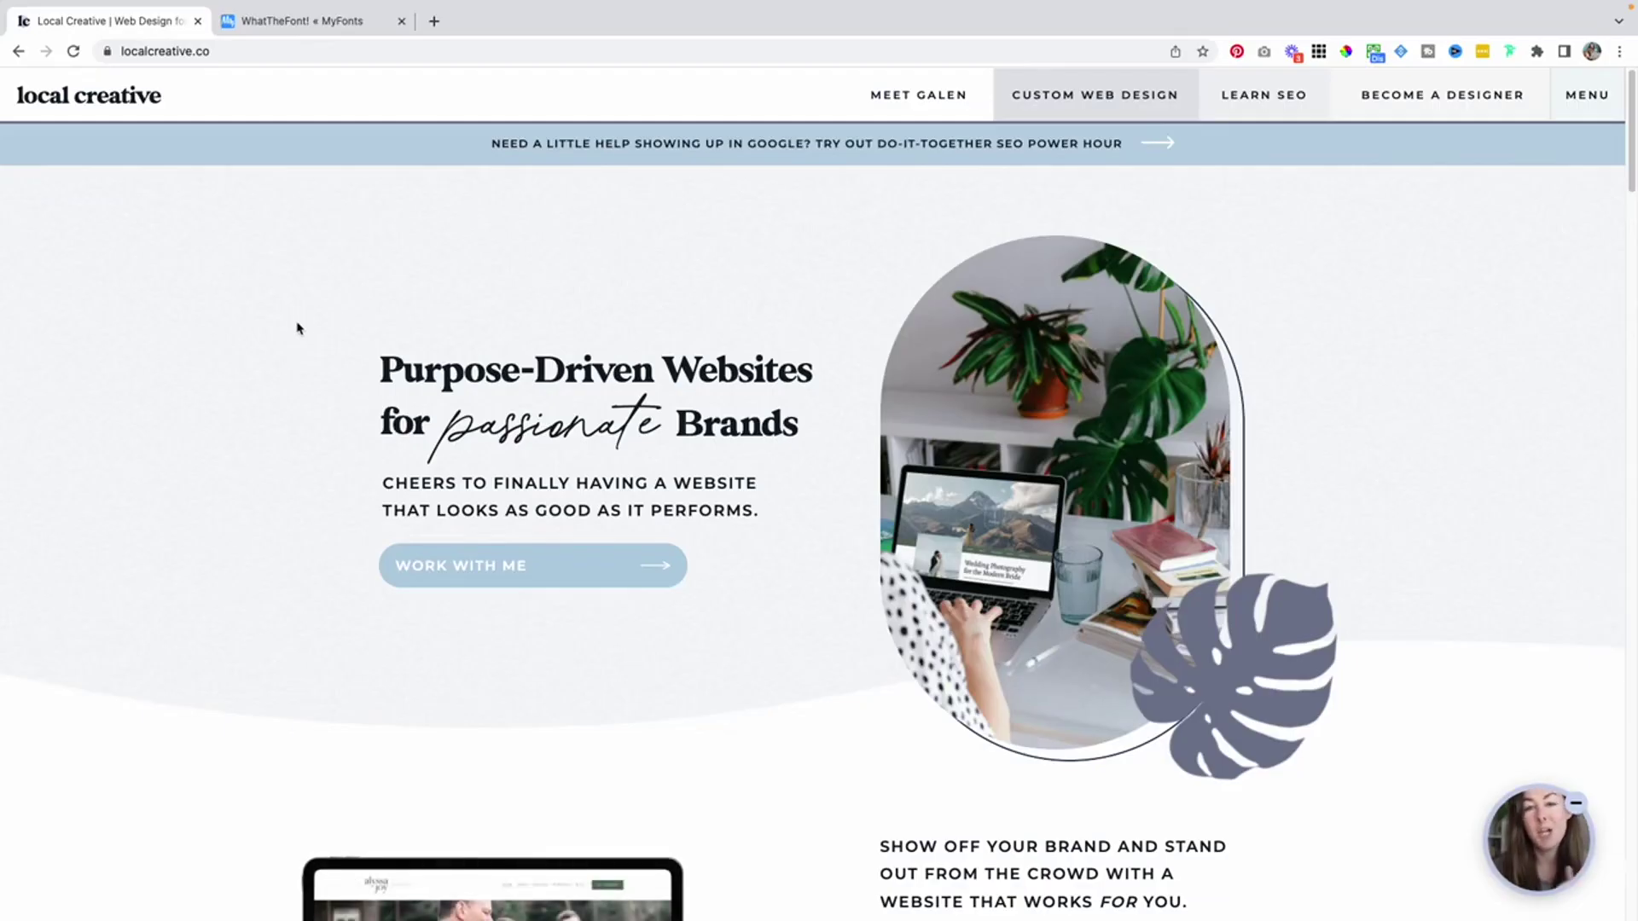
- Inspect the 'Purpose' heading word in DevTools and review its inherited font styles
right_click(511, 377)
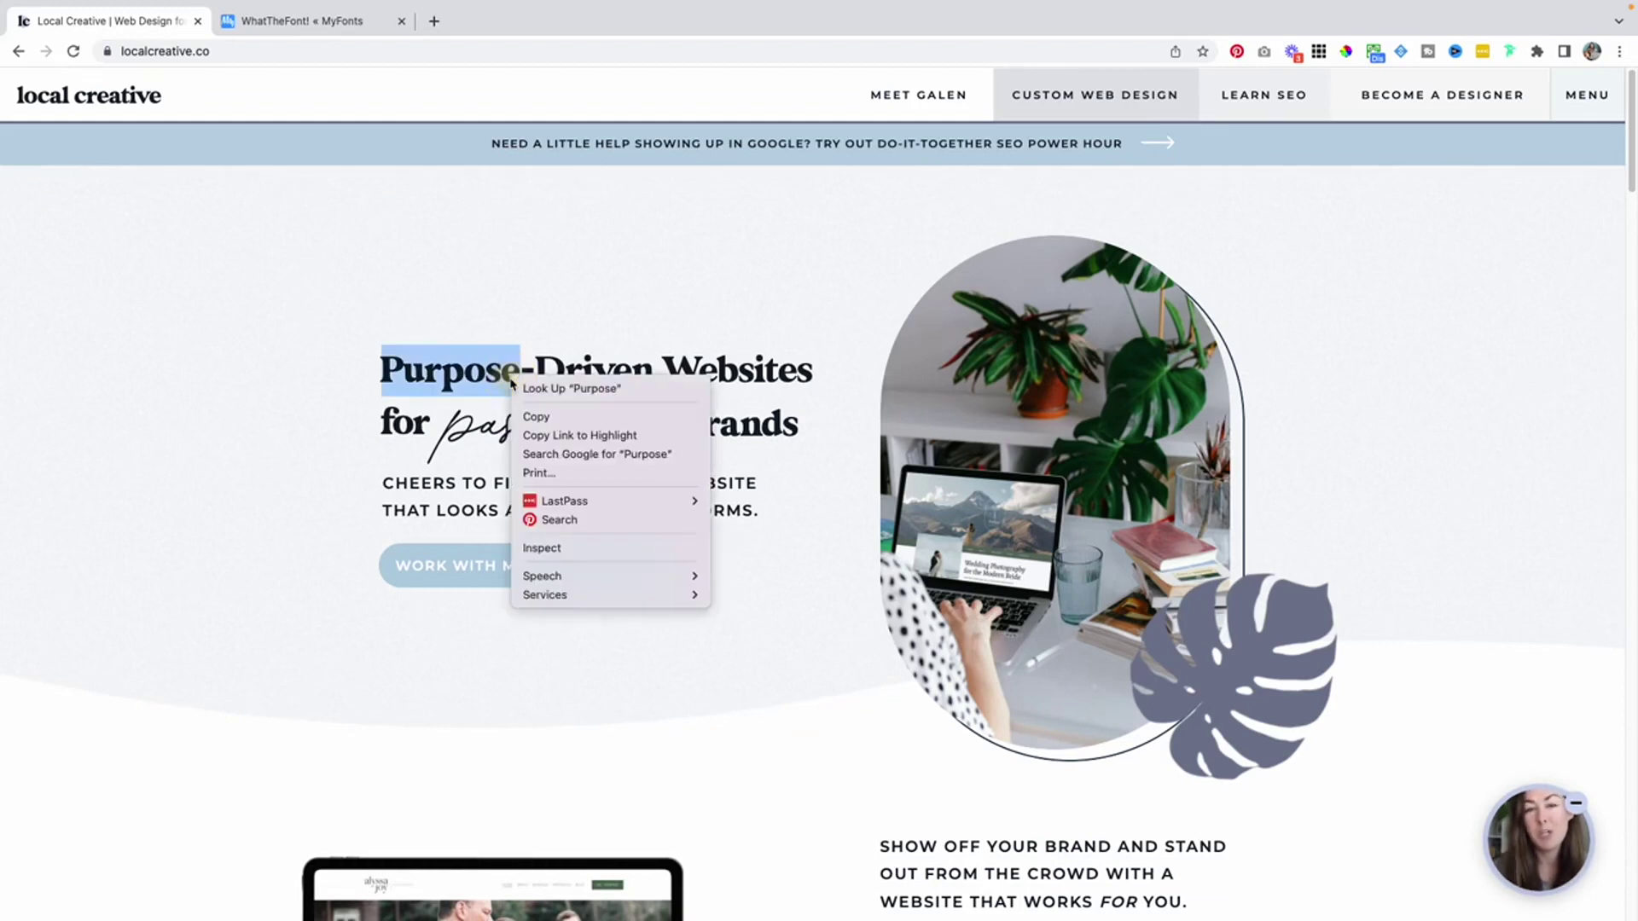
left_click(566, 550)
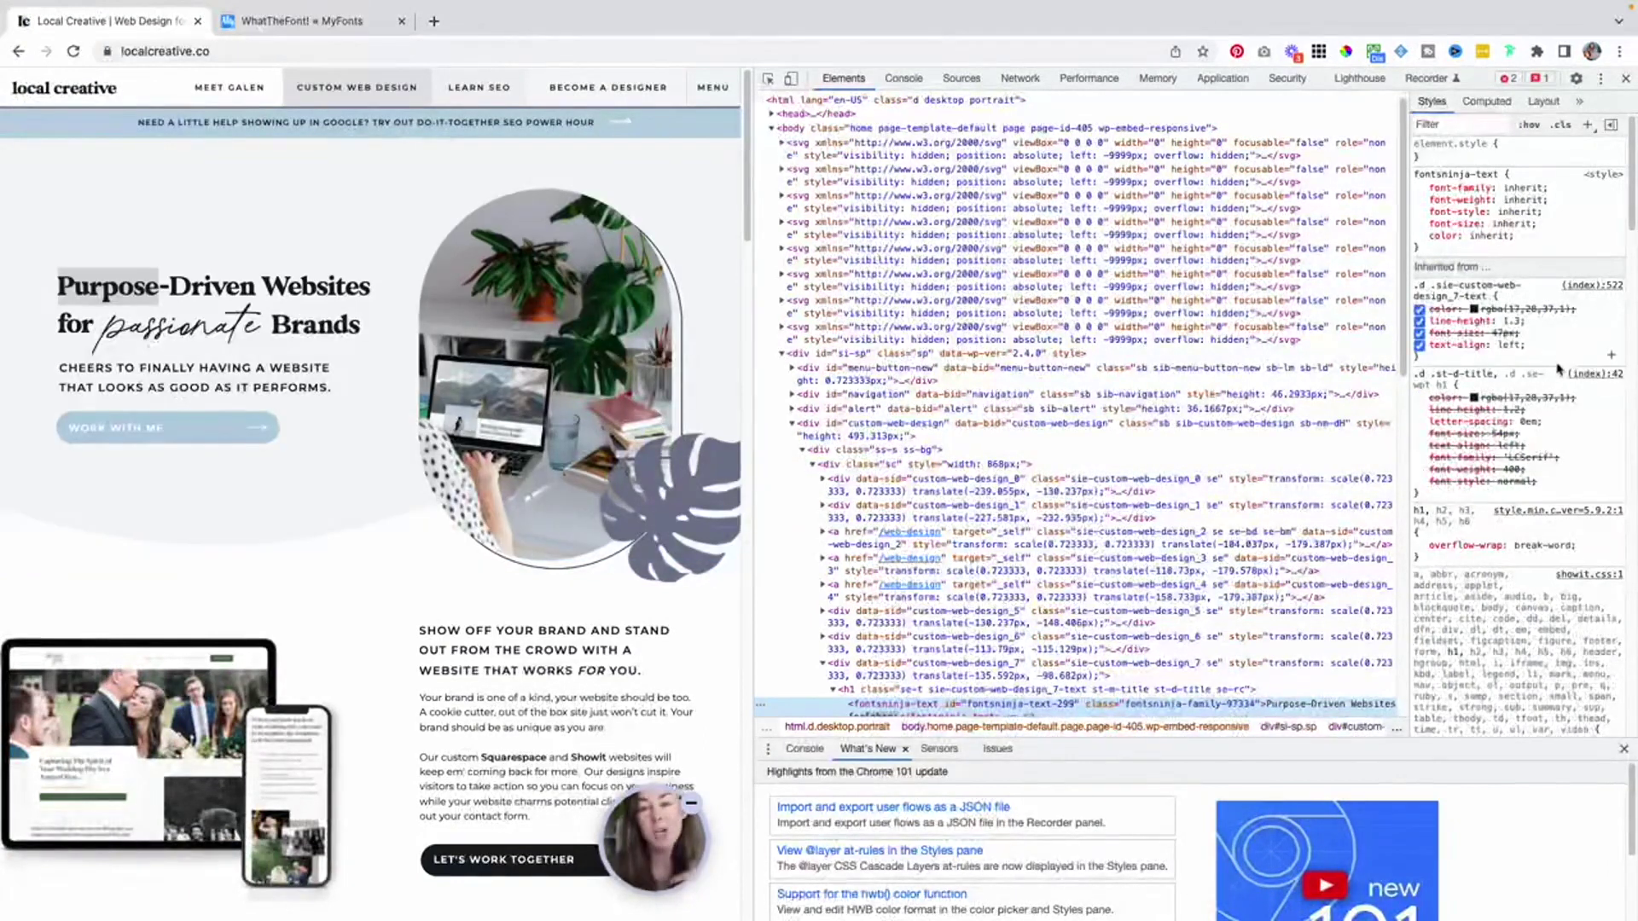
scroll(1476, 441, "down", 1)
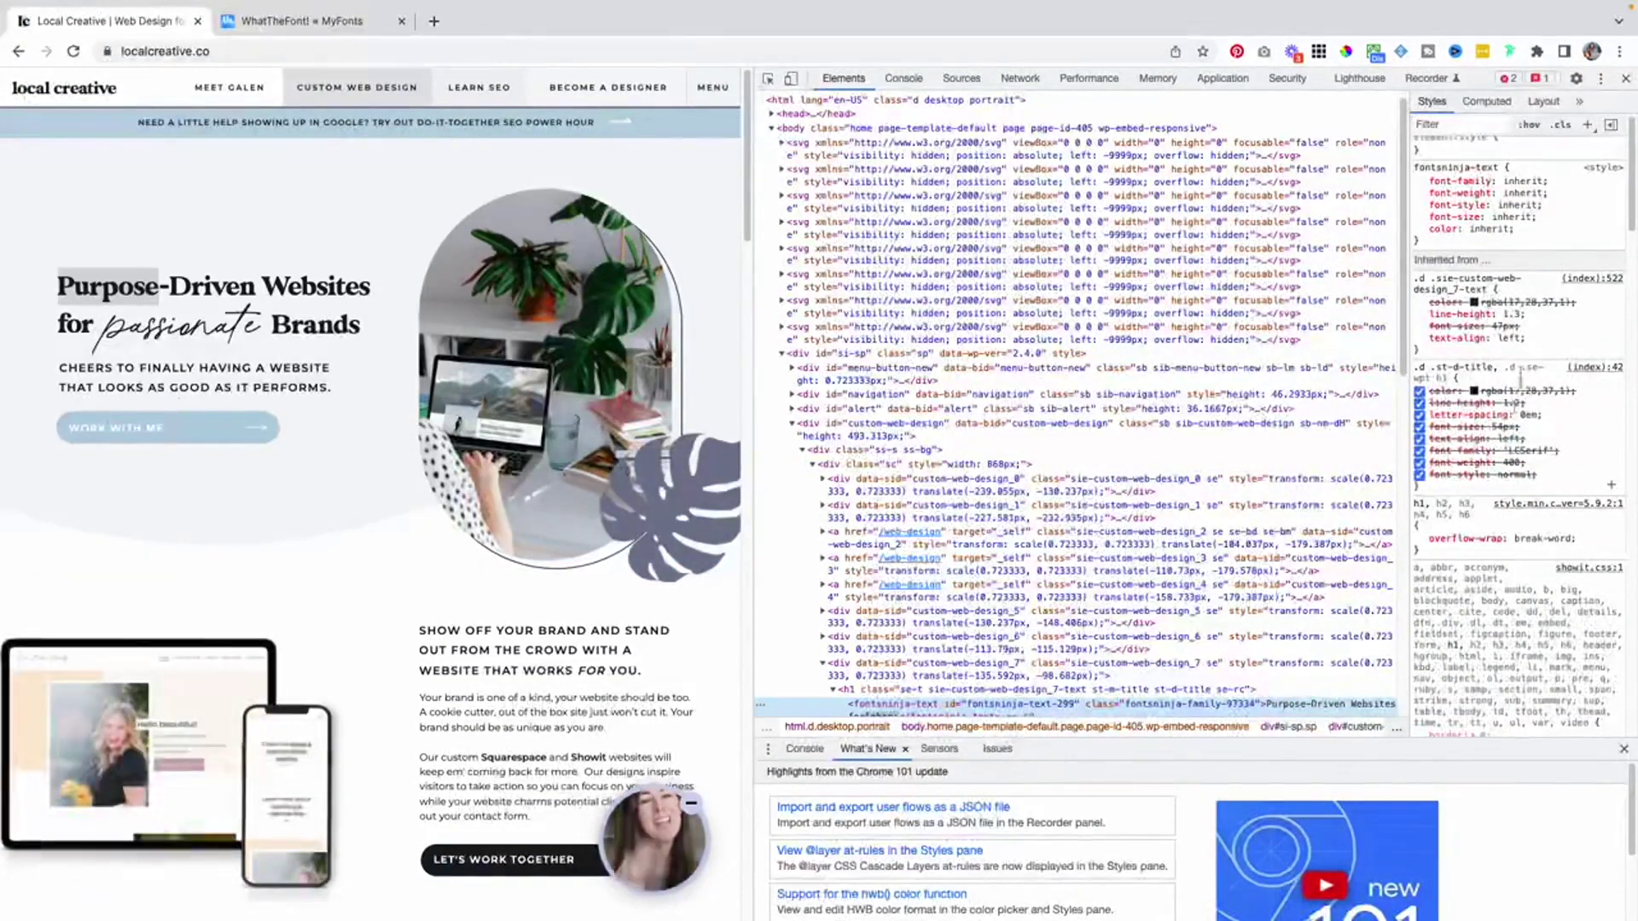
scroll(1493, 341, "up", 1)
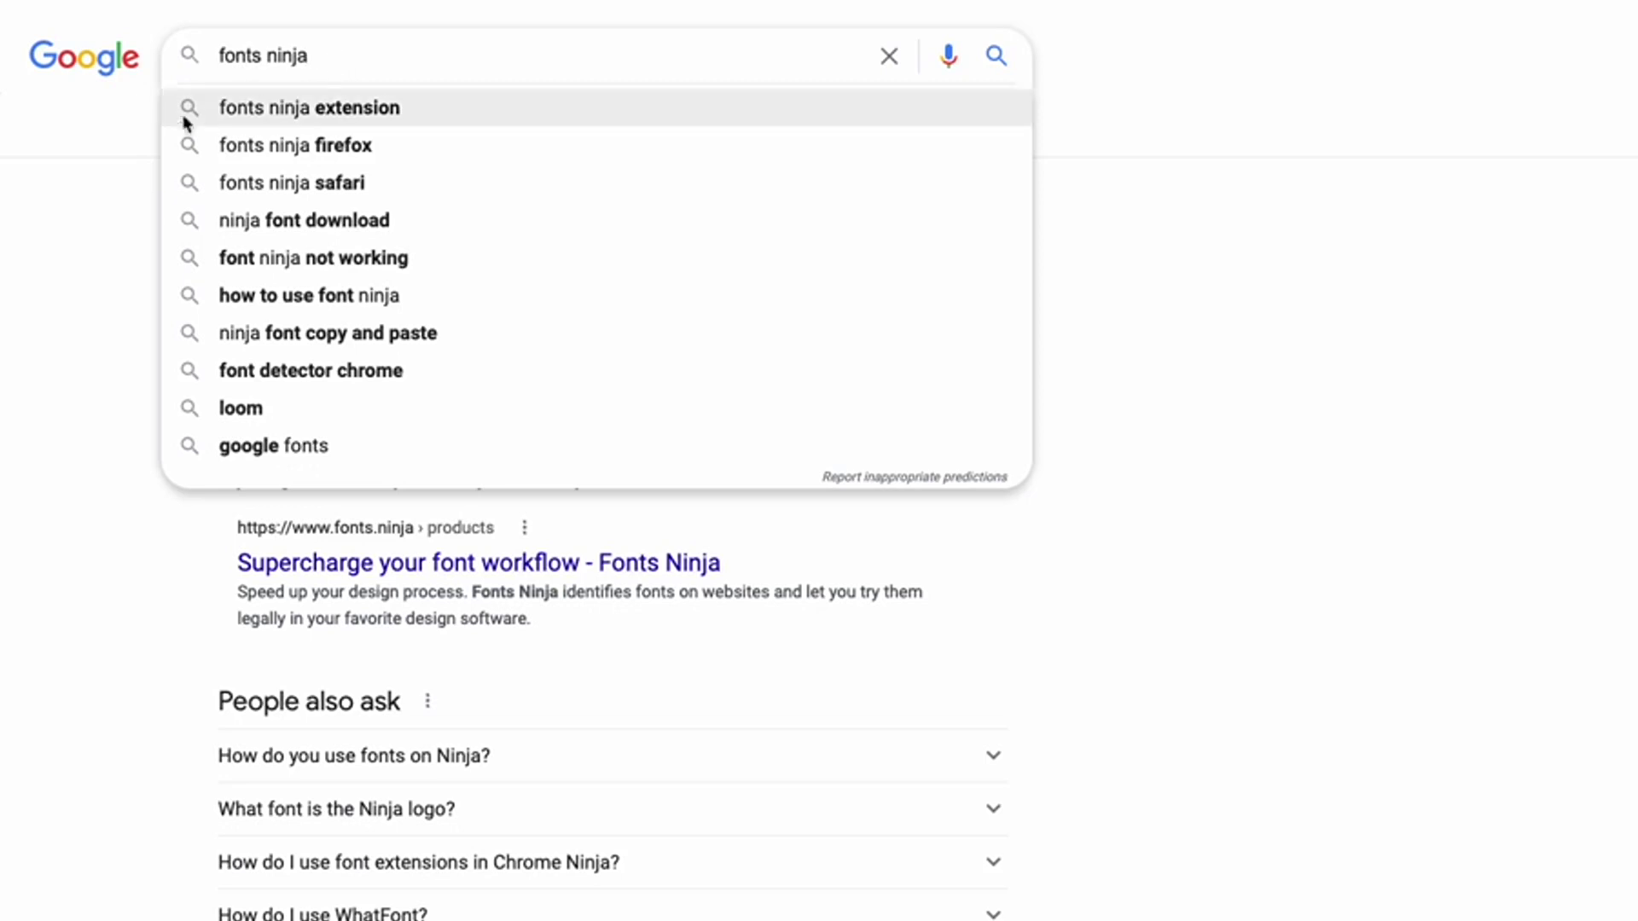
- Open the Fonts Ninja result from the Google search to get the extension
left_click(99, 194)
left_click(309, 271)
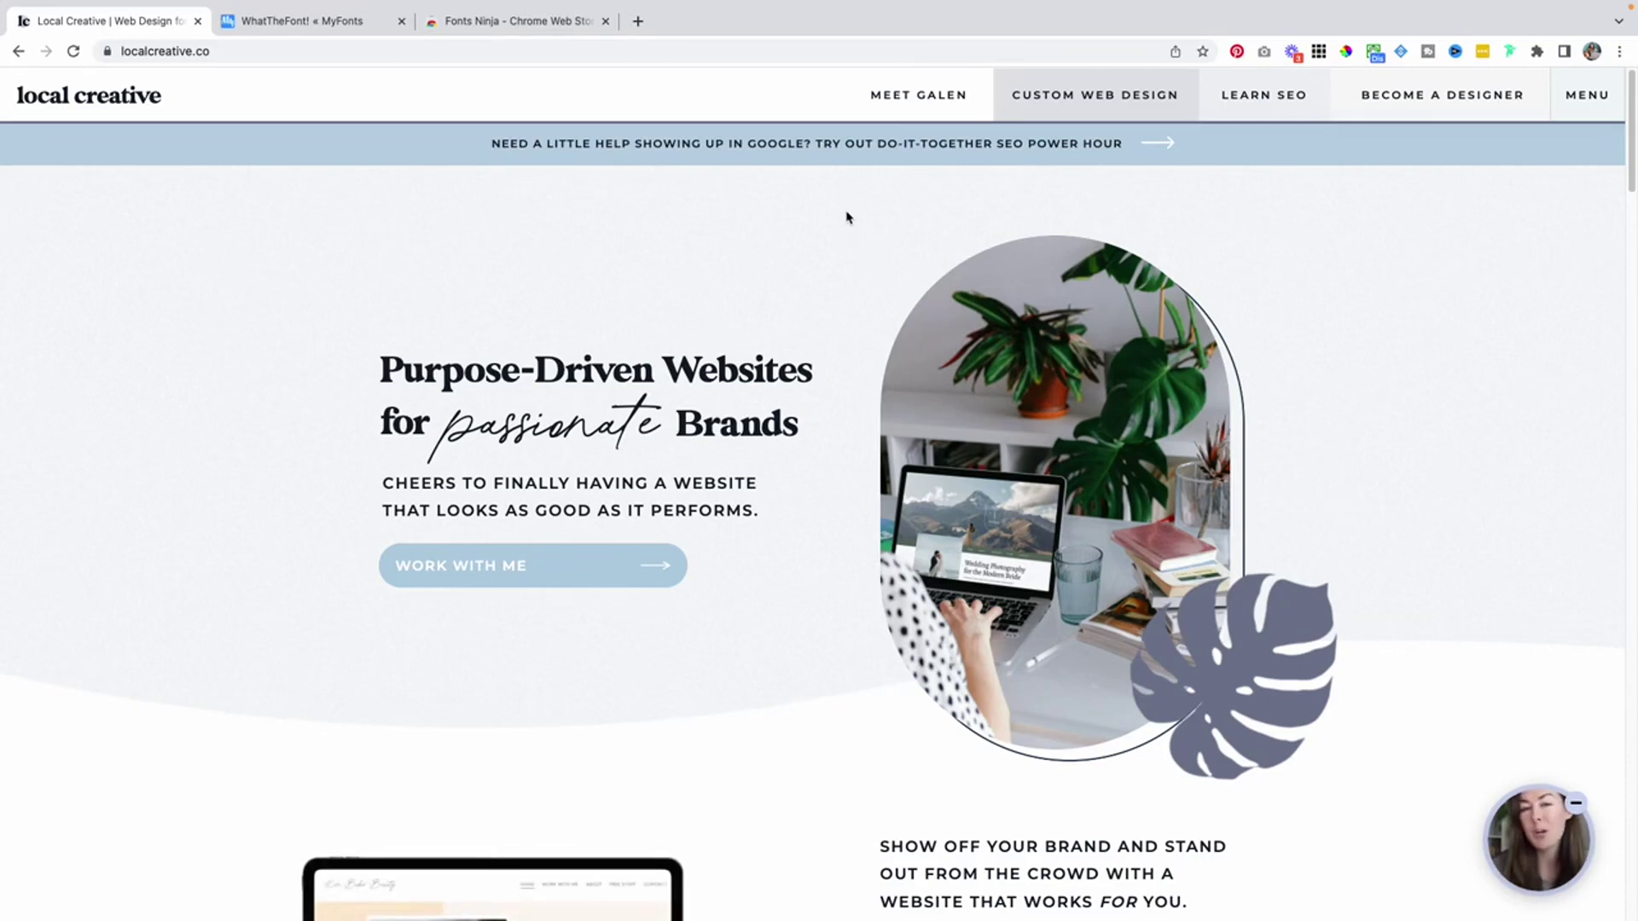
- Run Fonts Ninja on the page and open Glamour Absolute Regular for the Purpose-Driven Websites heading
left_click(1511, 55)
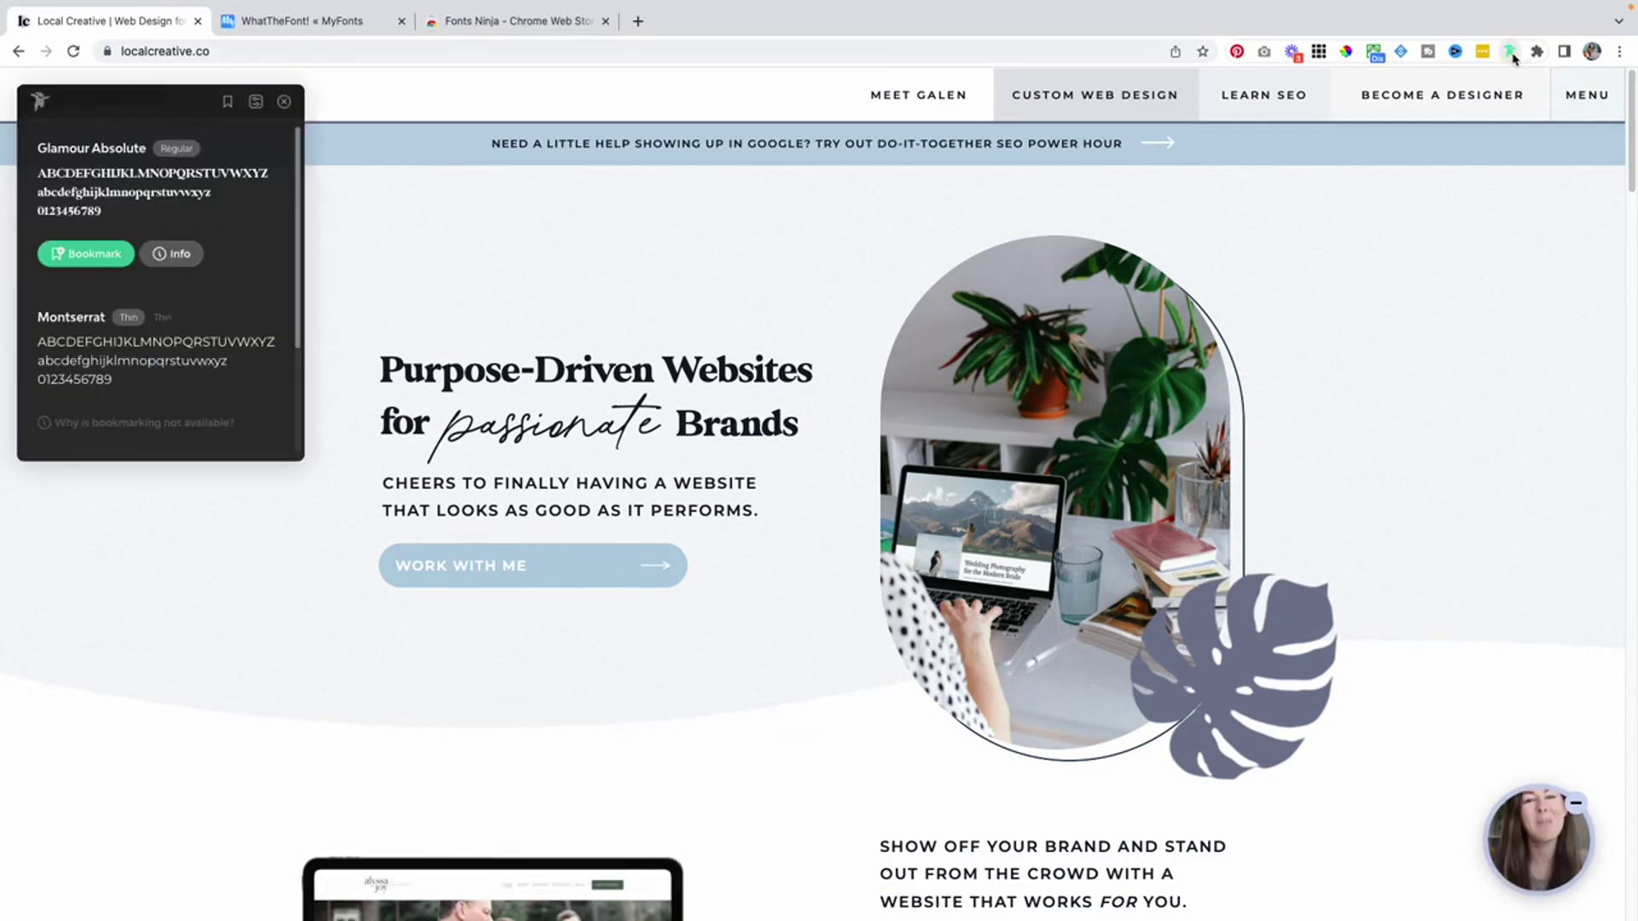
mouse_move(785, 369)
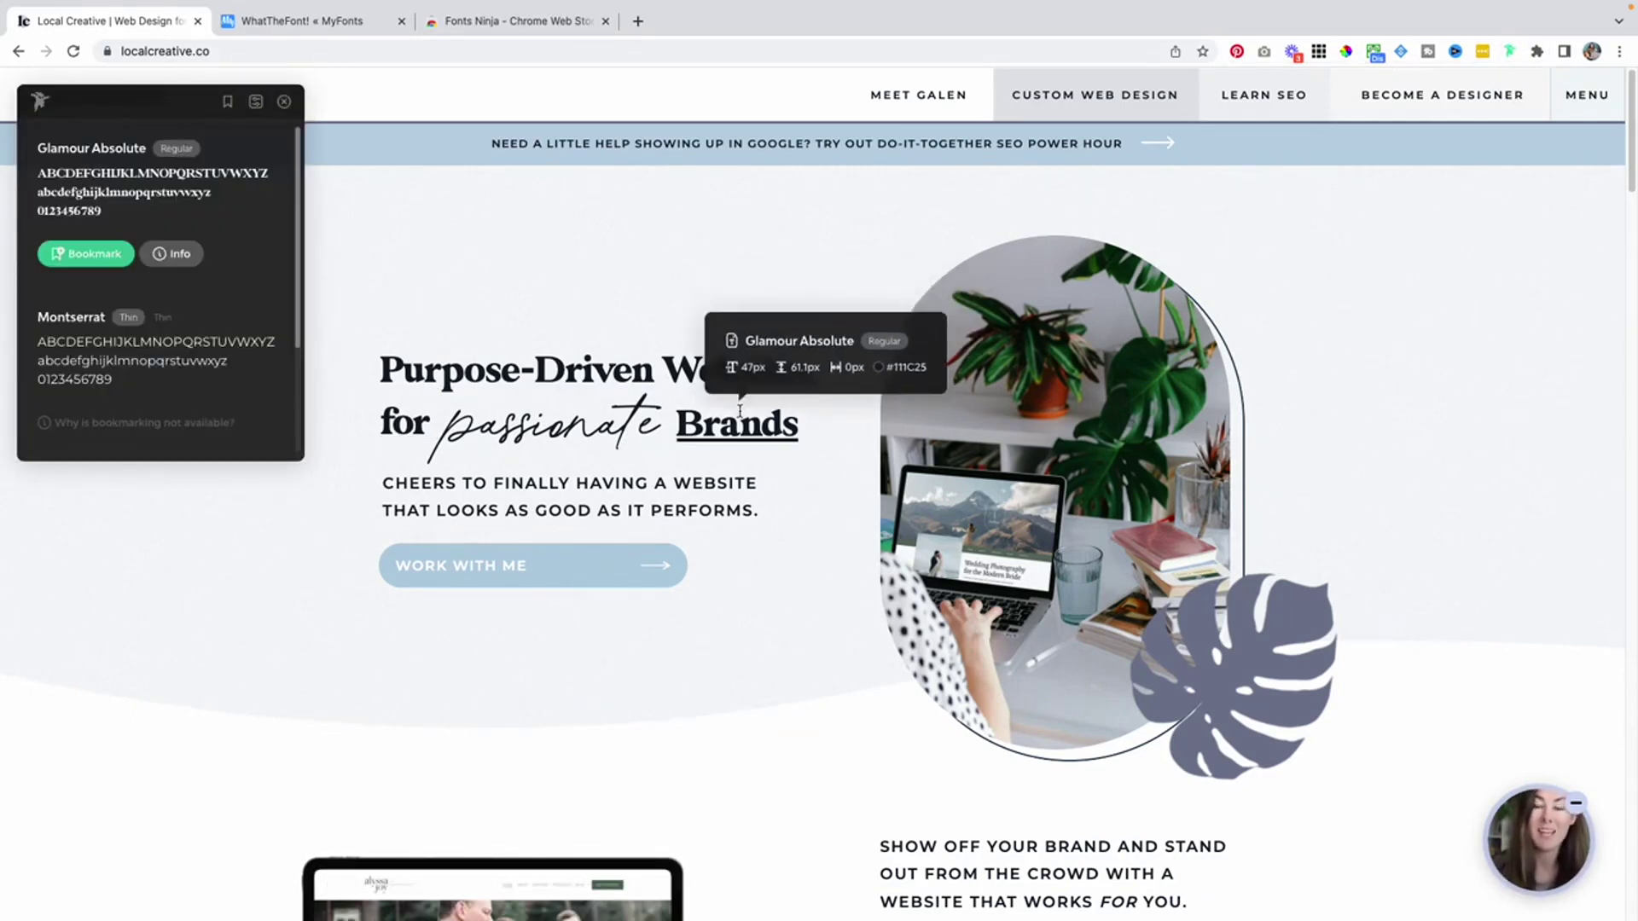
mouse_move(631, 426)
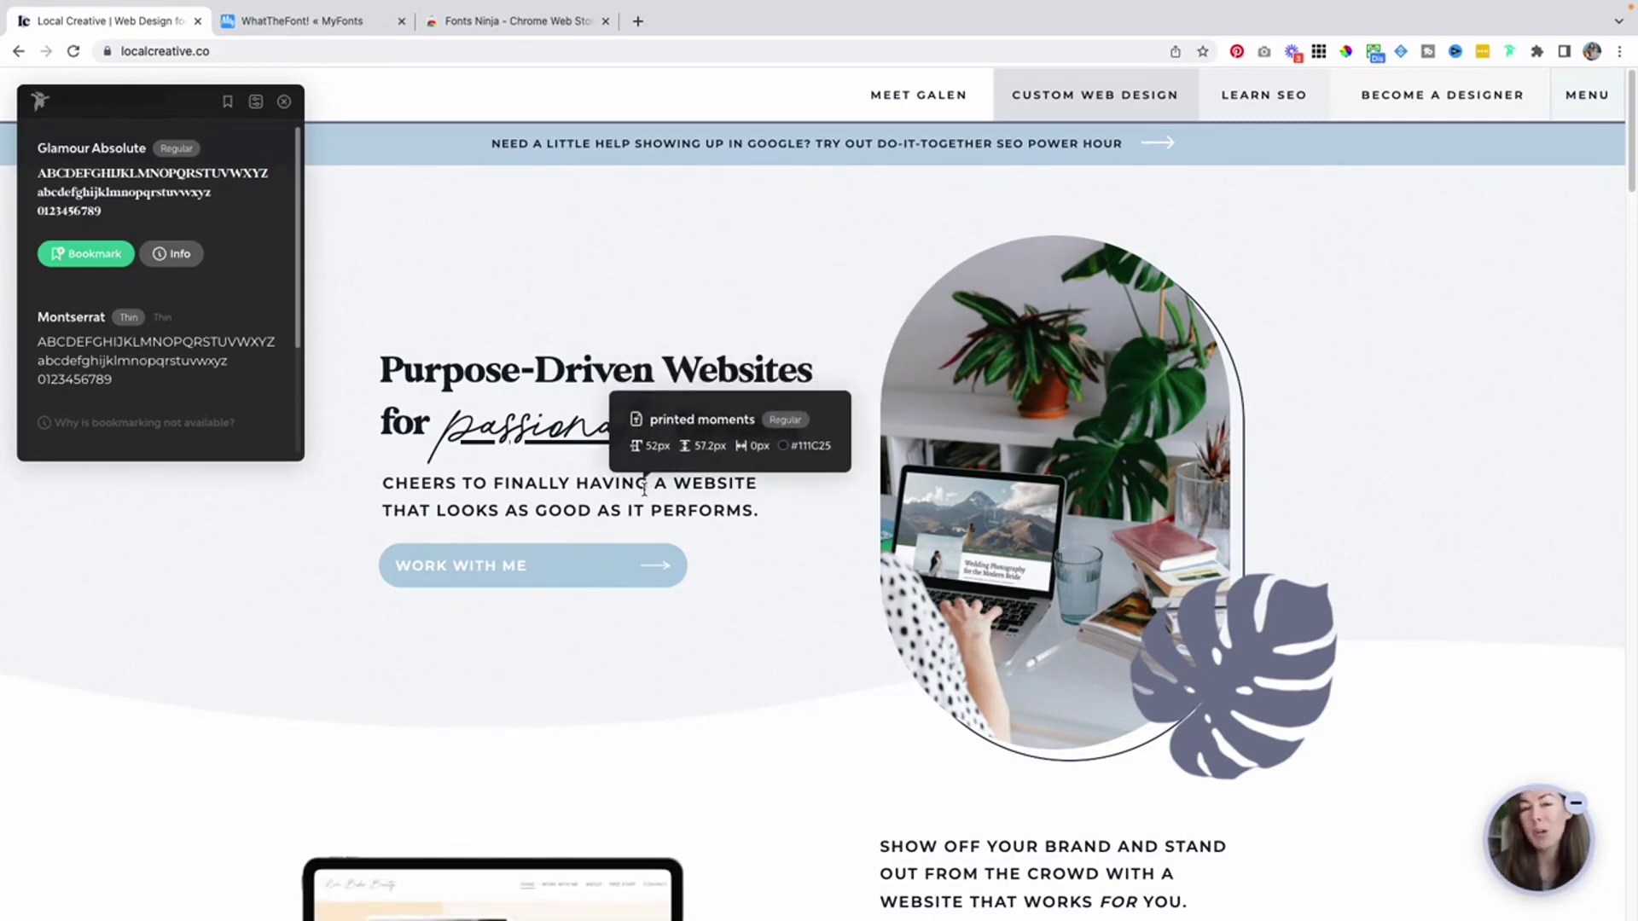
left_click(639, 377)
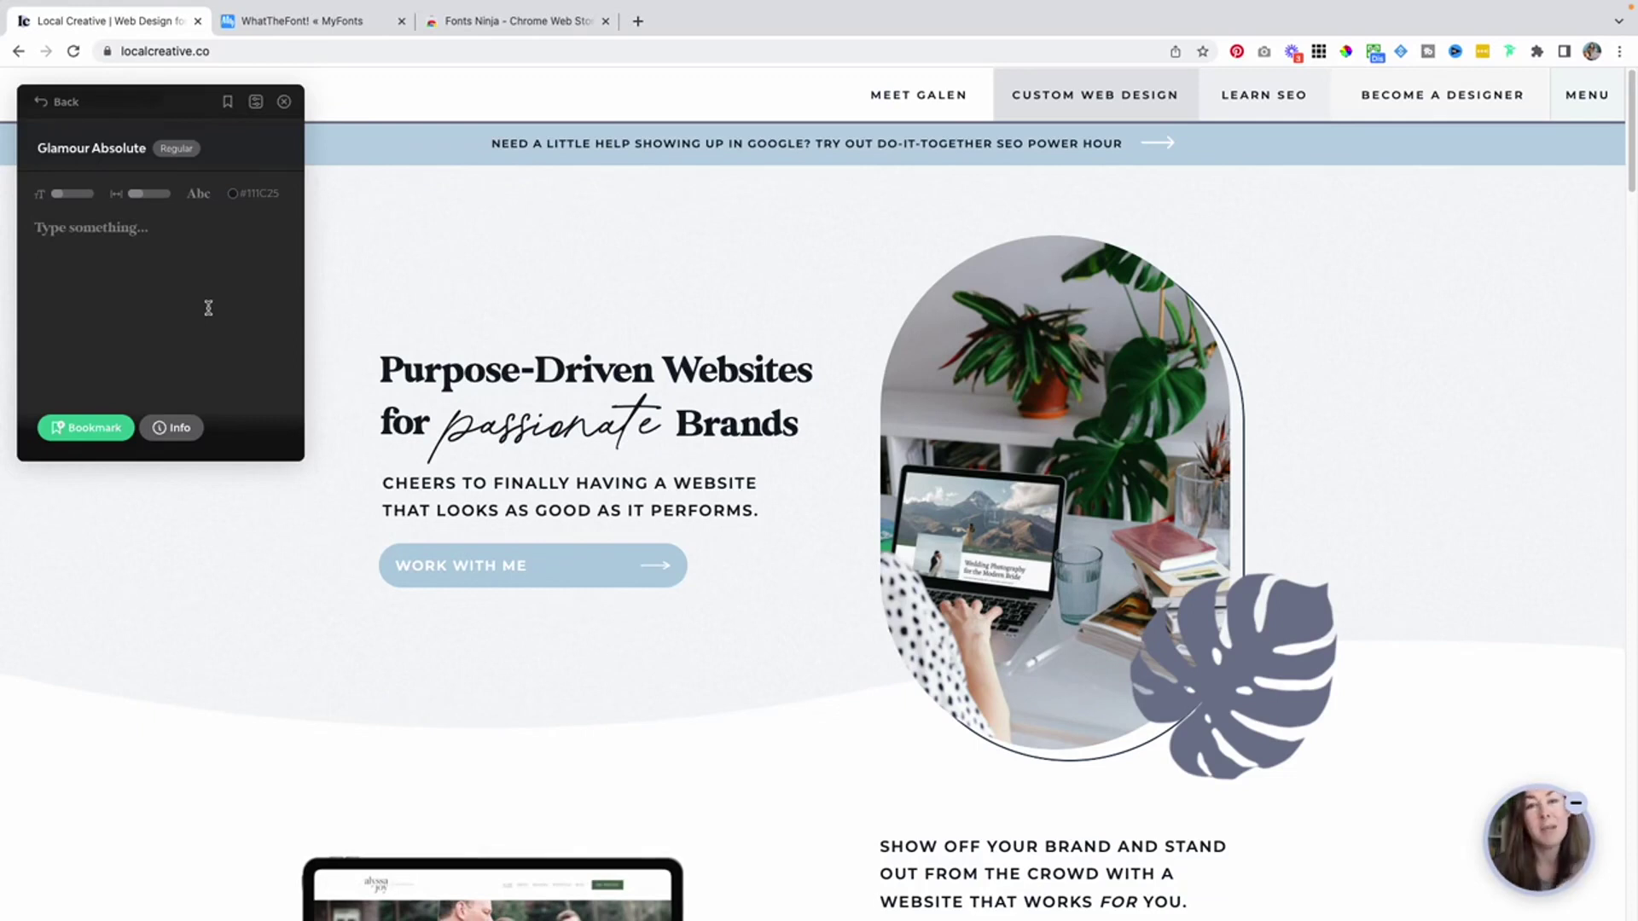
- Identify 'passionate' as Glamour Absolute and show its $42 desktop/webfont and $420 apps licences
left_click(491, 399)
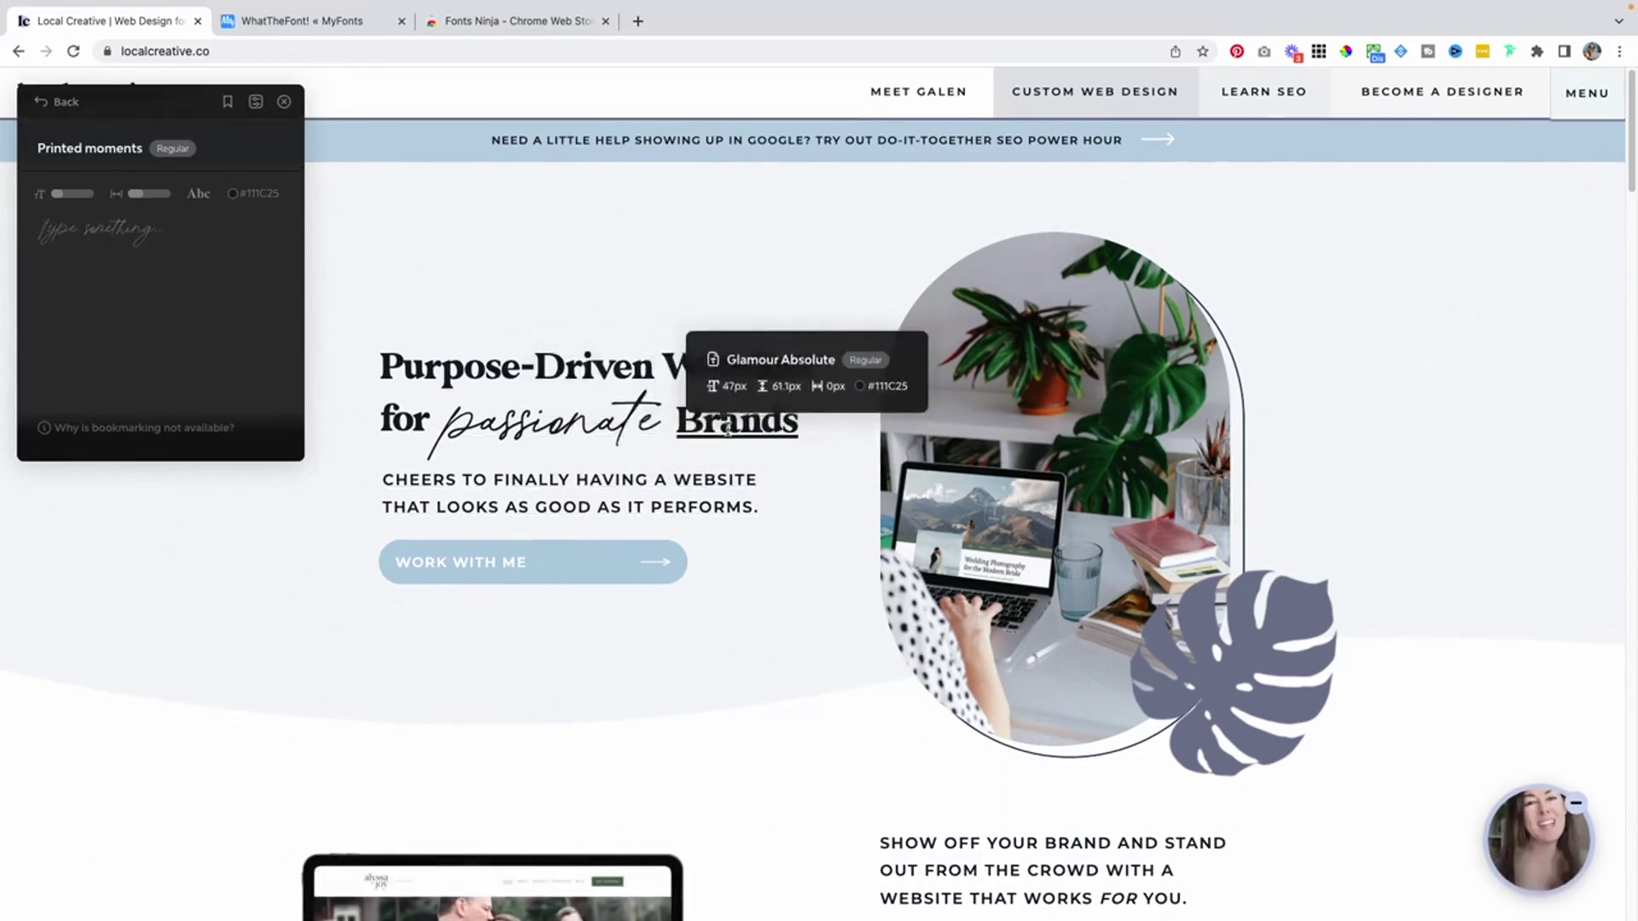
scroll(721, 428, "down", 5)
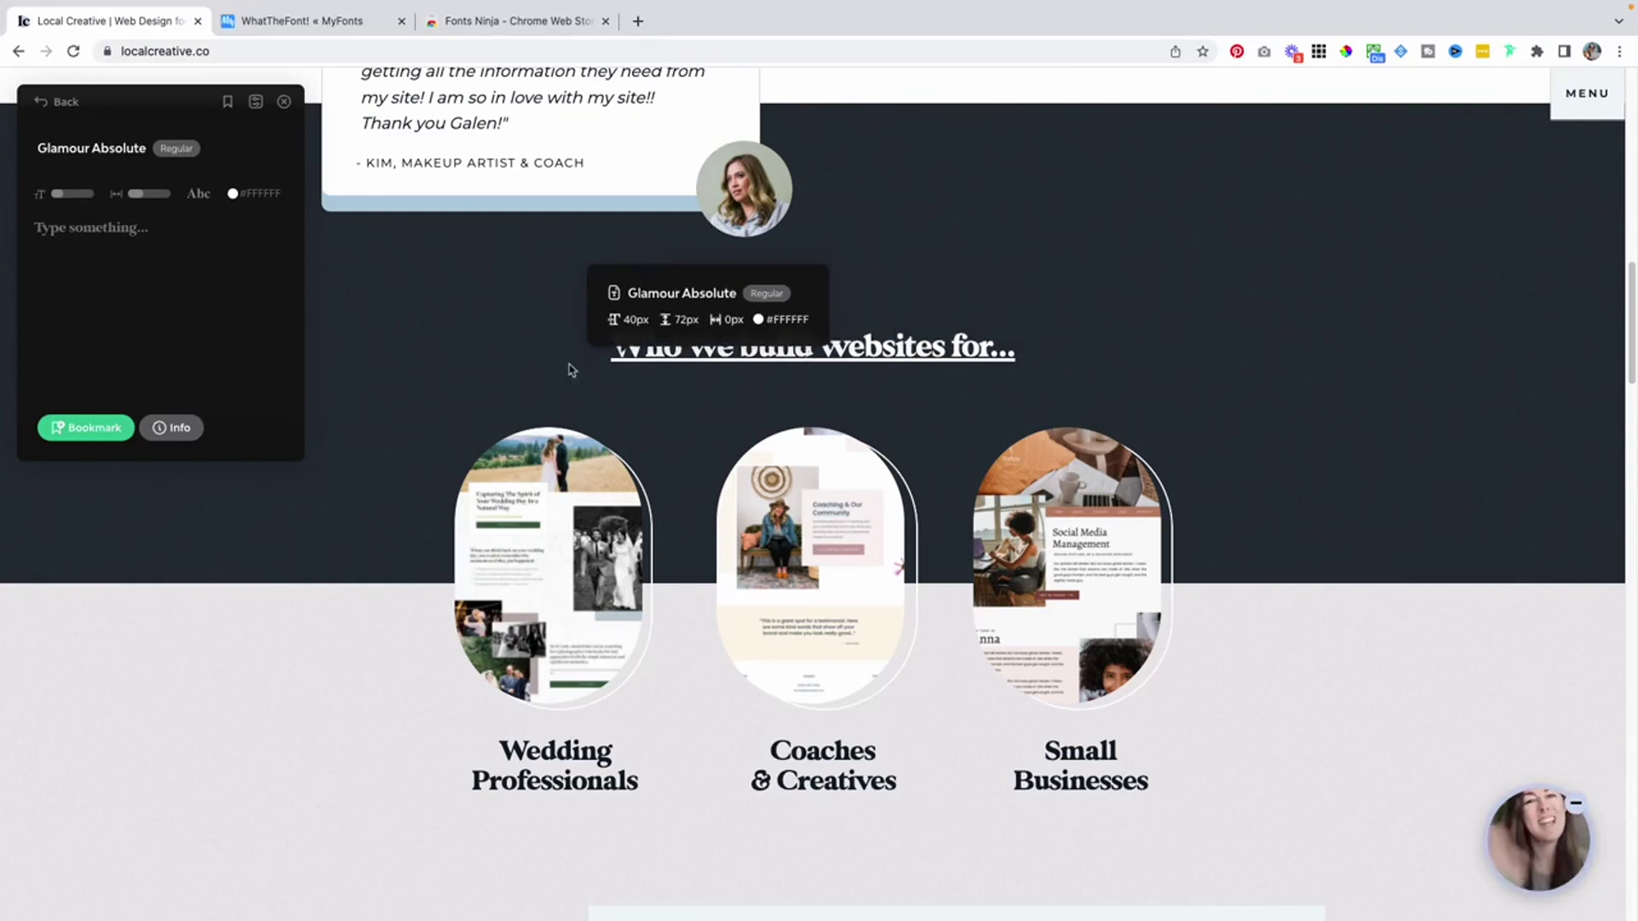
left_click(168, 431)
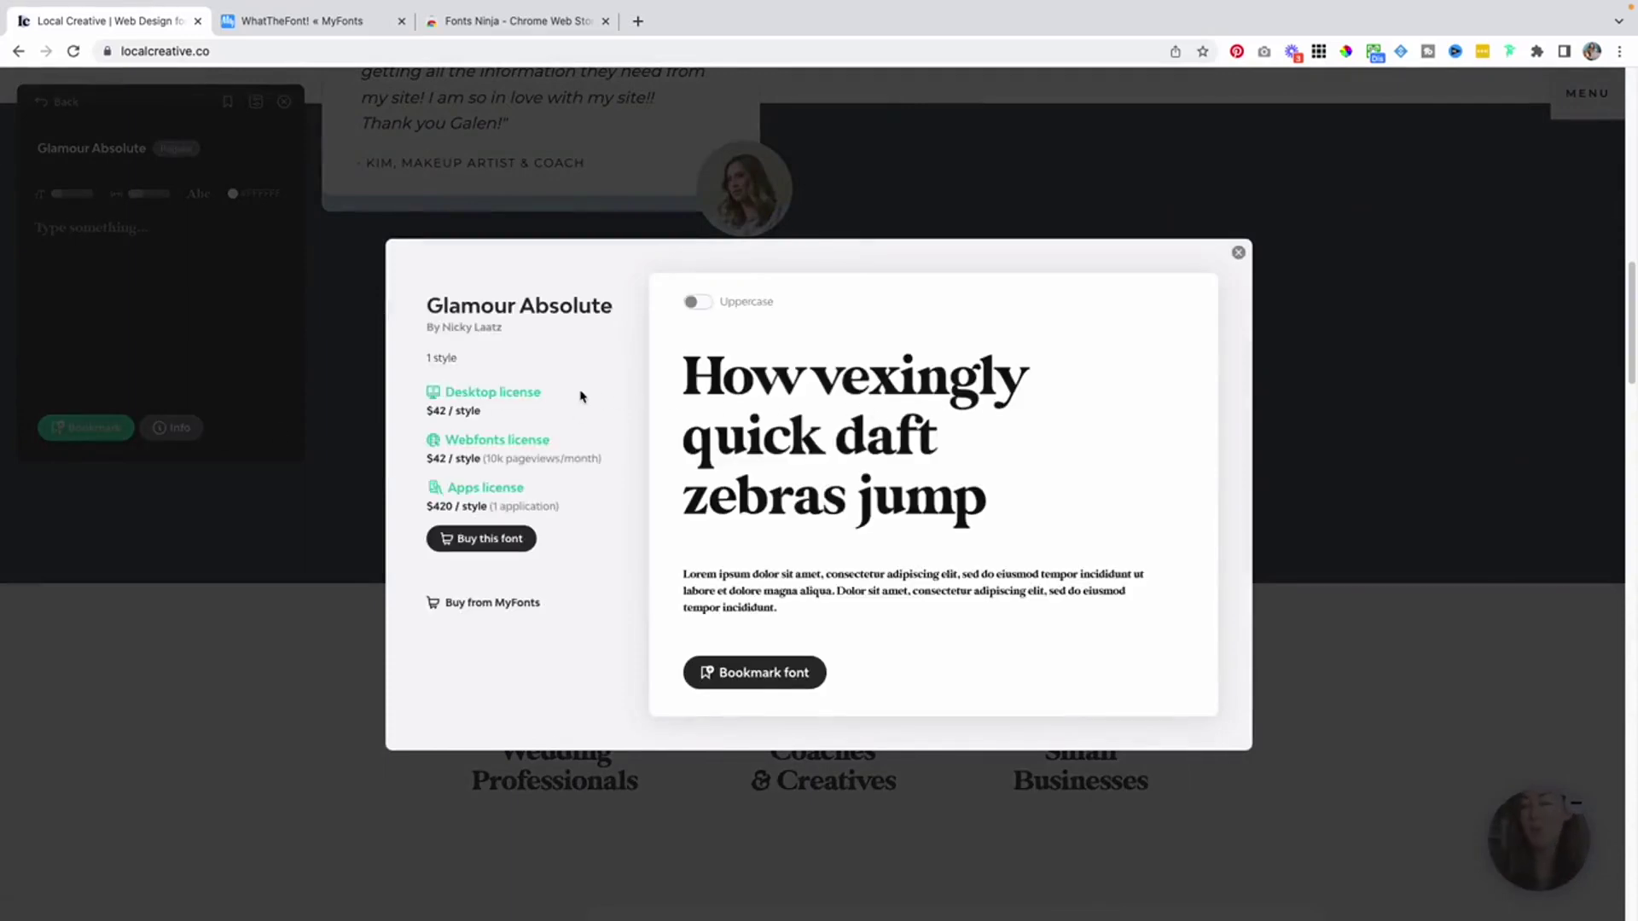
- Open Glamour Absolute's MyFonts family page and browse its specimens and licensing options
left_click(485, 538)
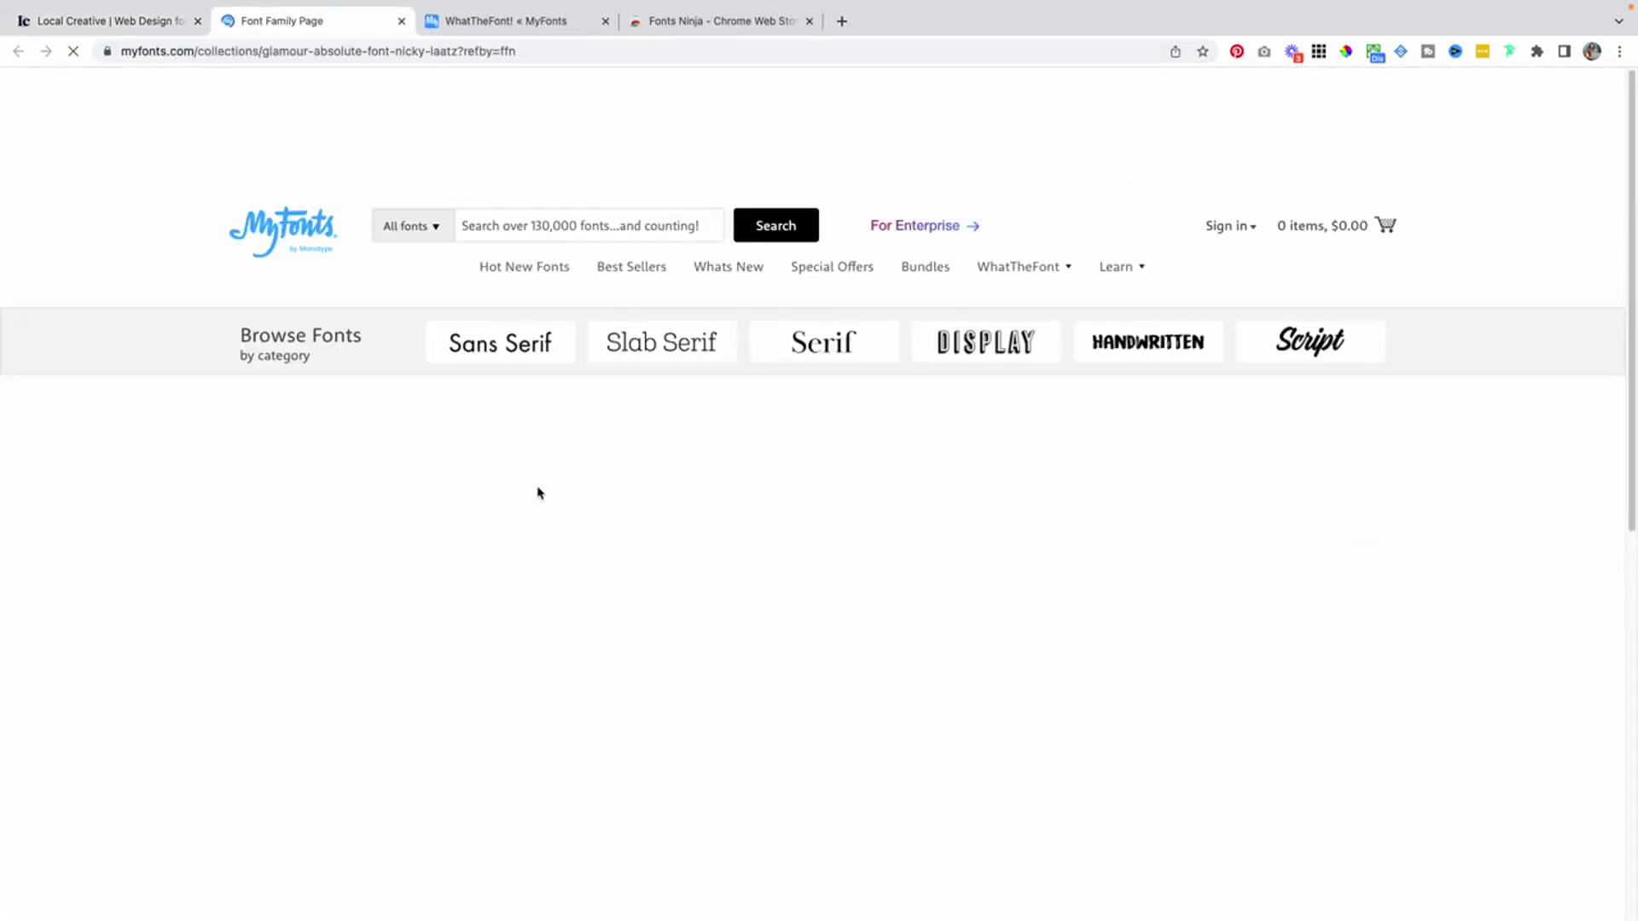
scroll(546, 488, "down", 2)
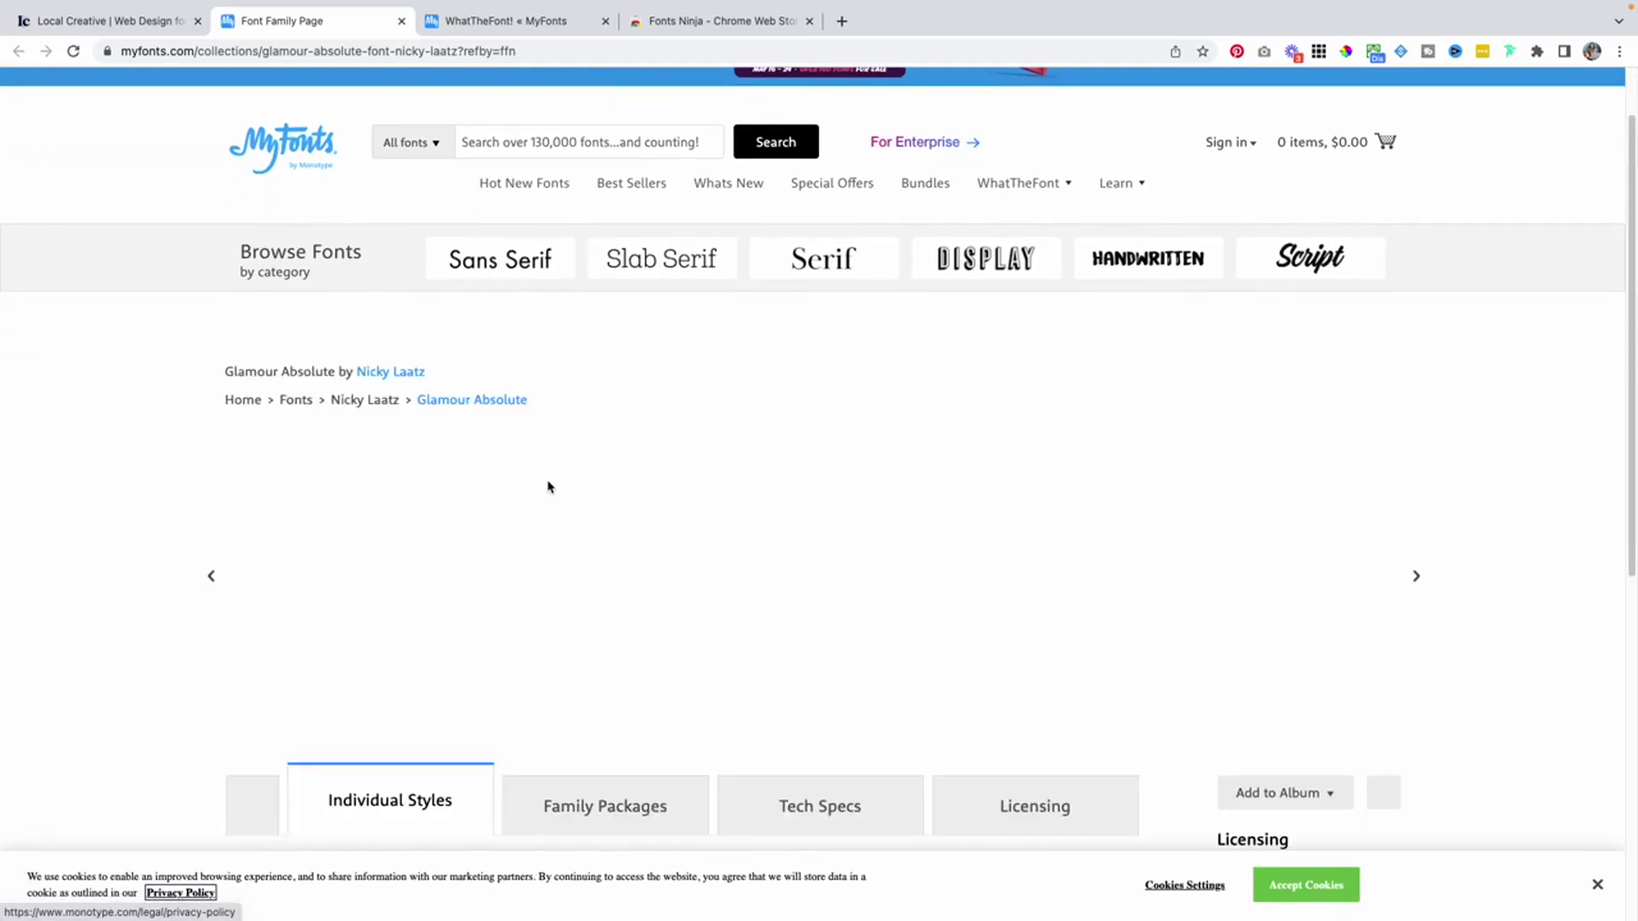
scroll(548, 487, "down", 2)
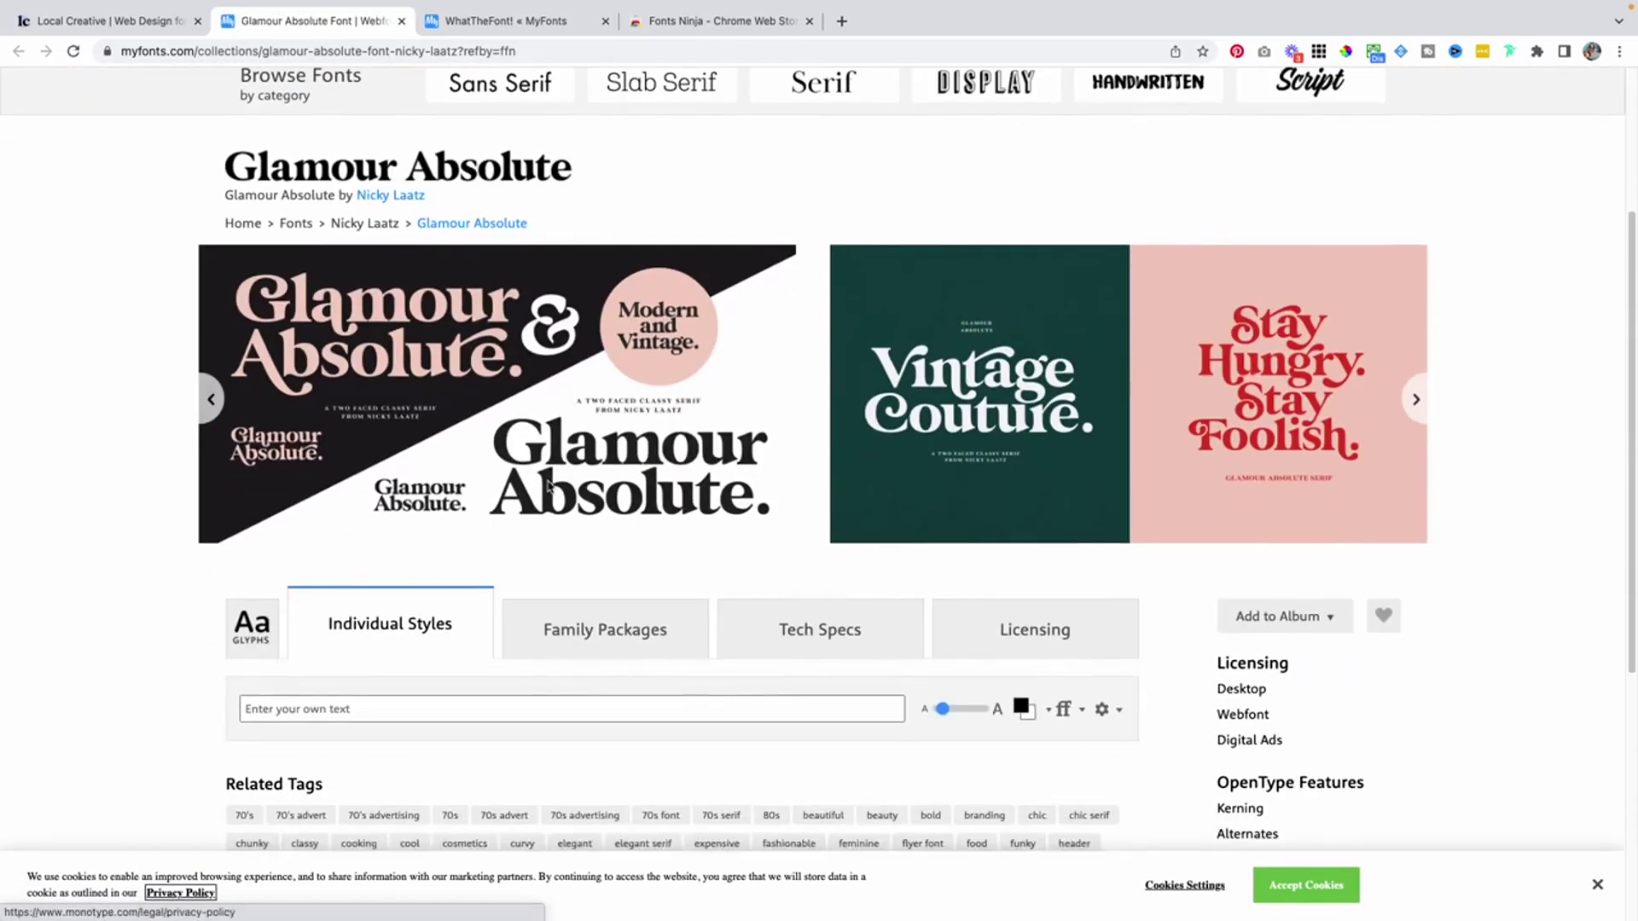
scroll(547, 487, "down", 2)
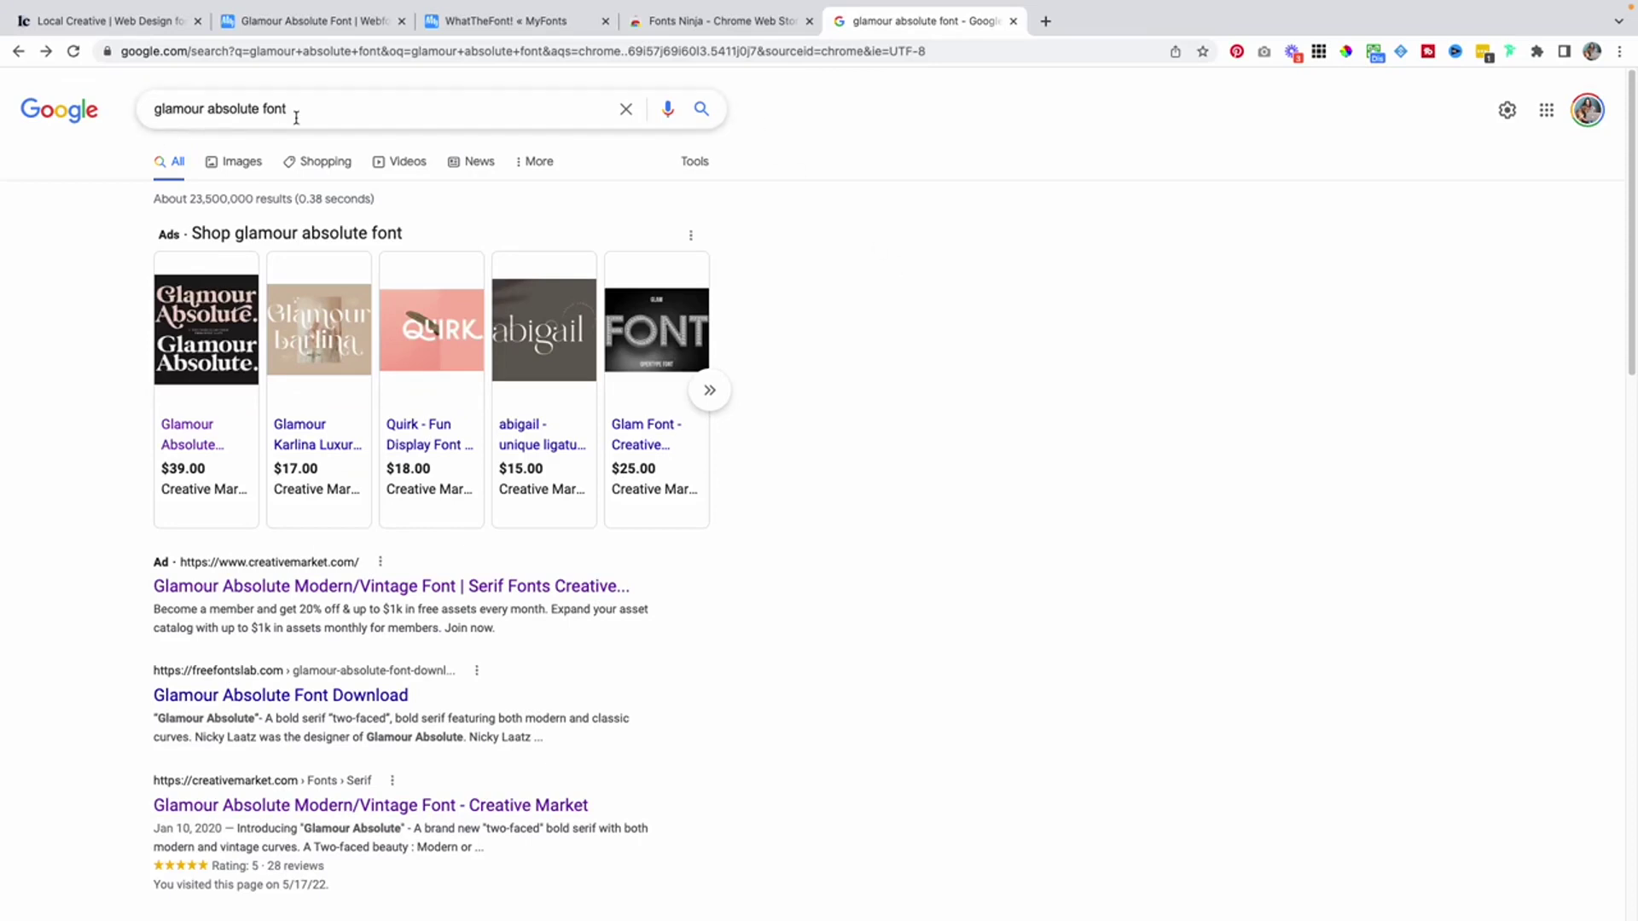
- Check the designer's own Glamour Absolute page, then open the Creative Market Modern/Vintage Font listing
scroll(118, 317, "down", 4)
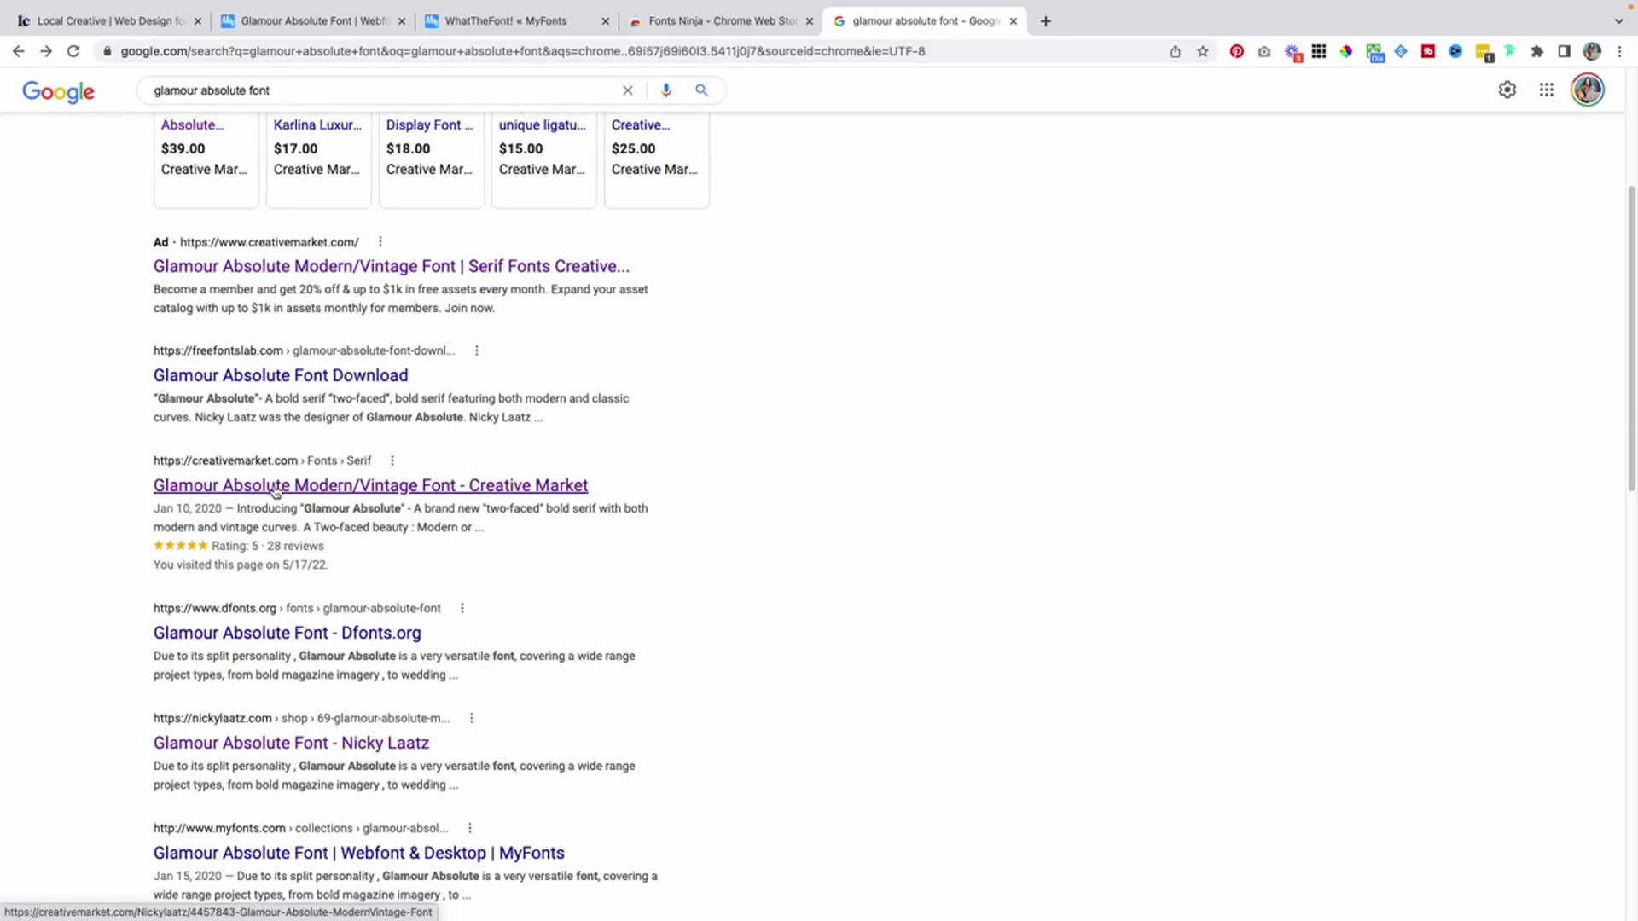
scroll(271, 489, "down", 4)
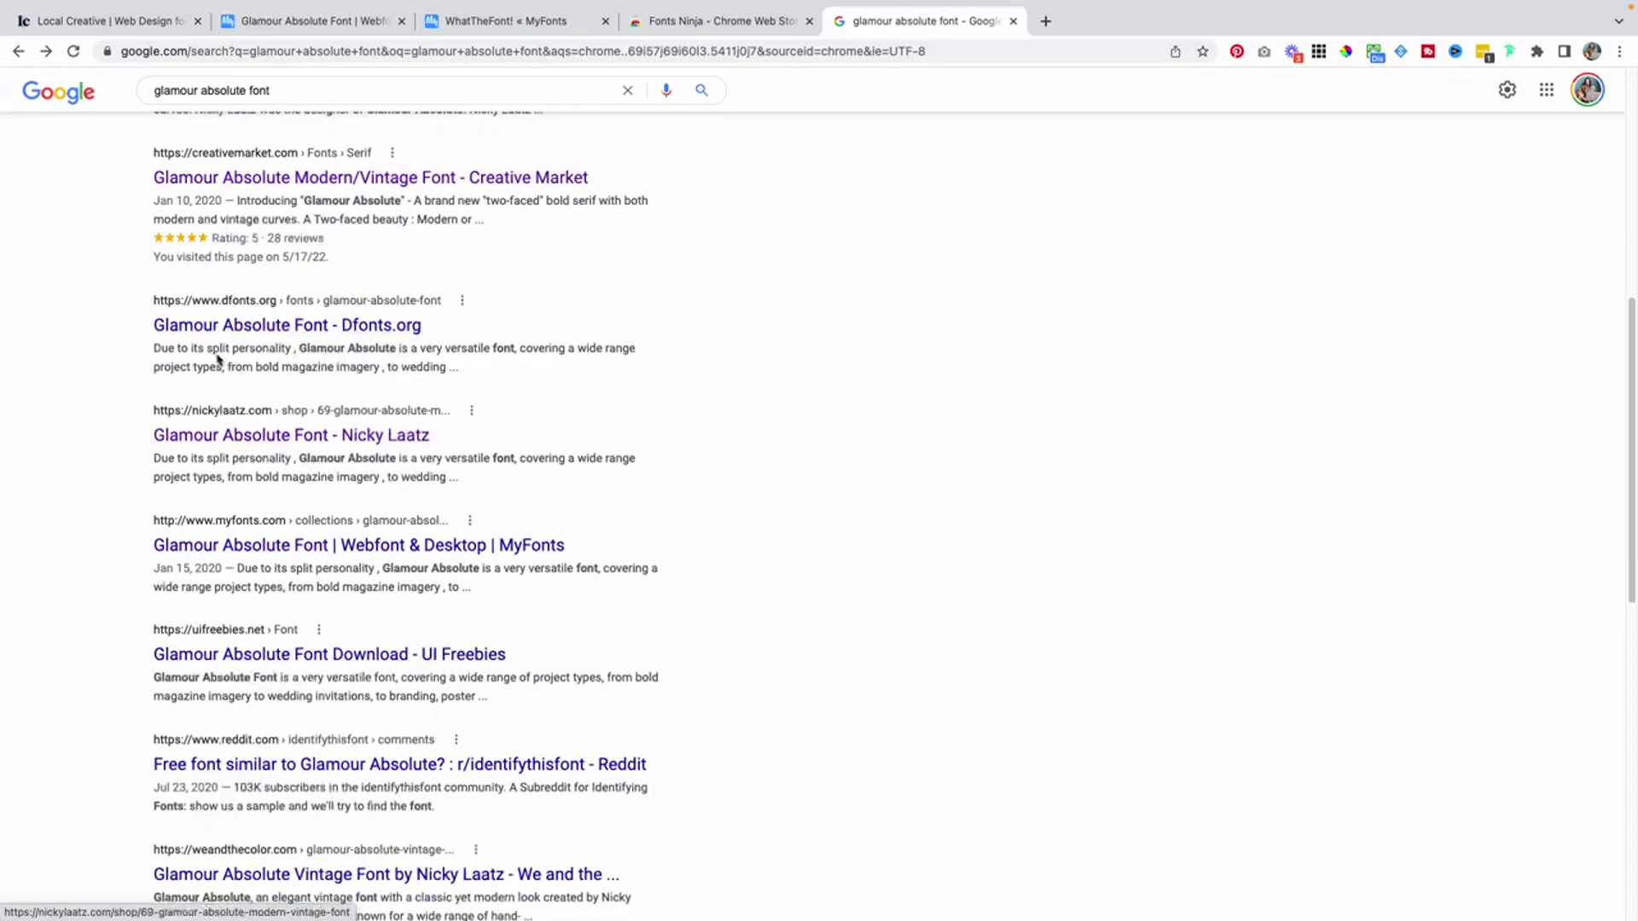
left_click(197, 440)
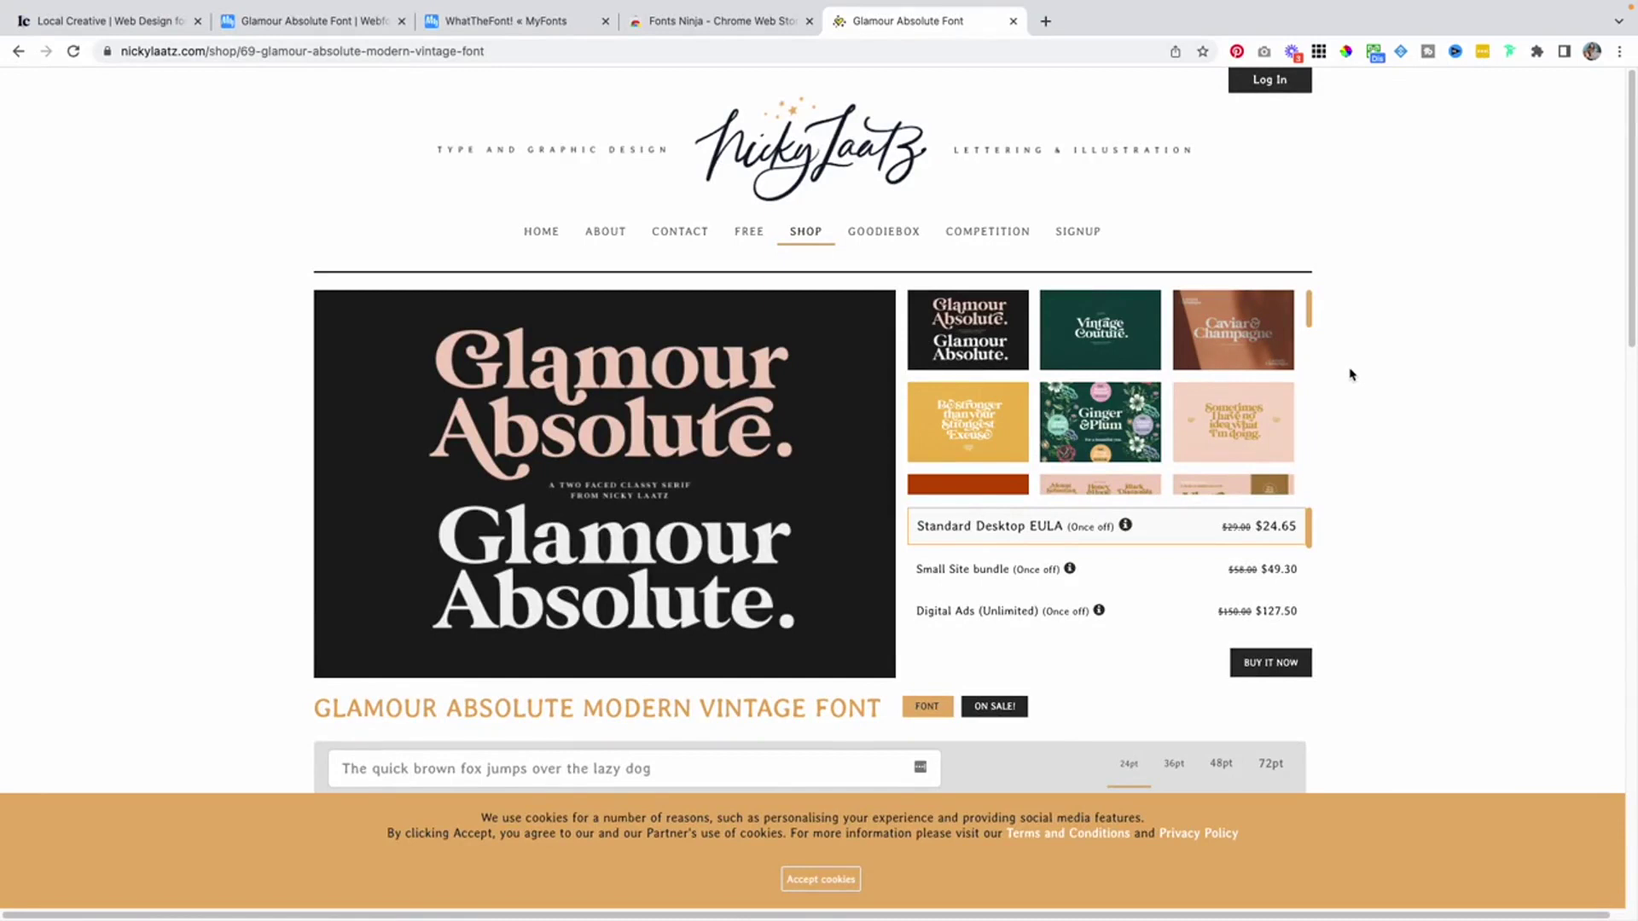
key("alt+Left")
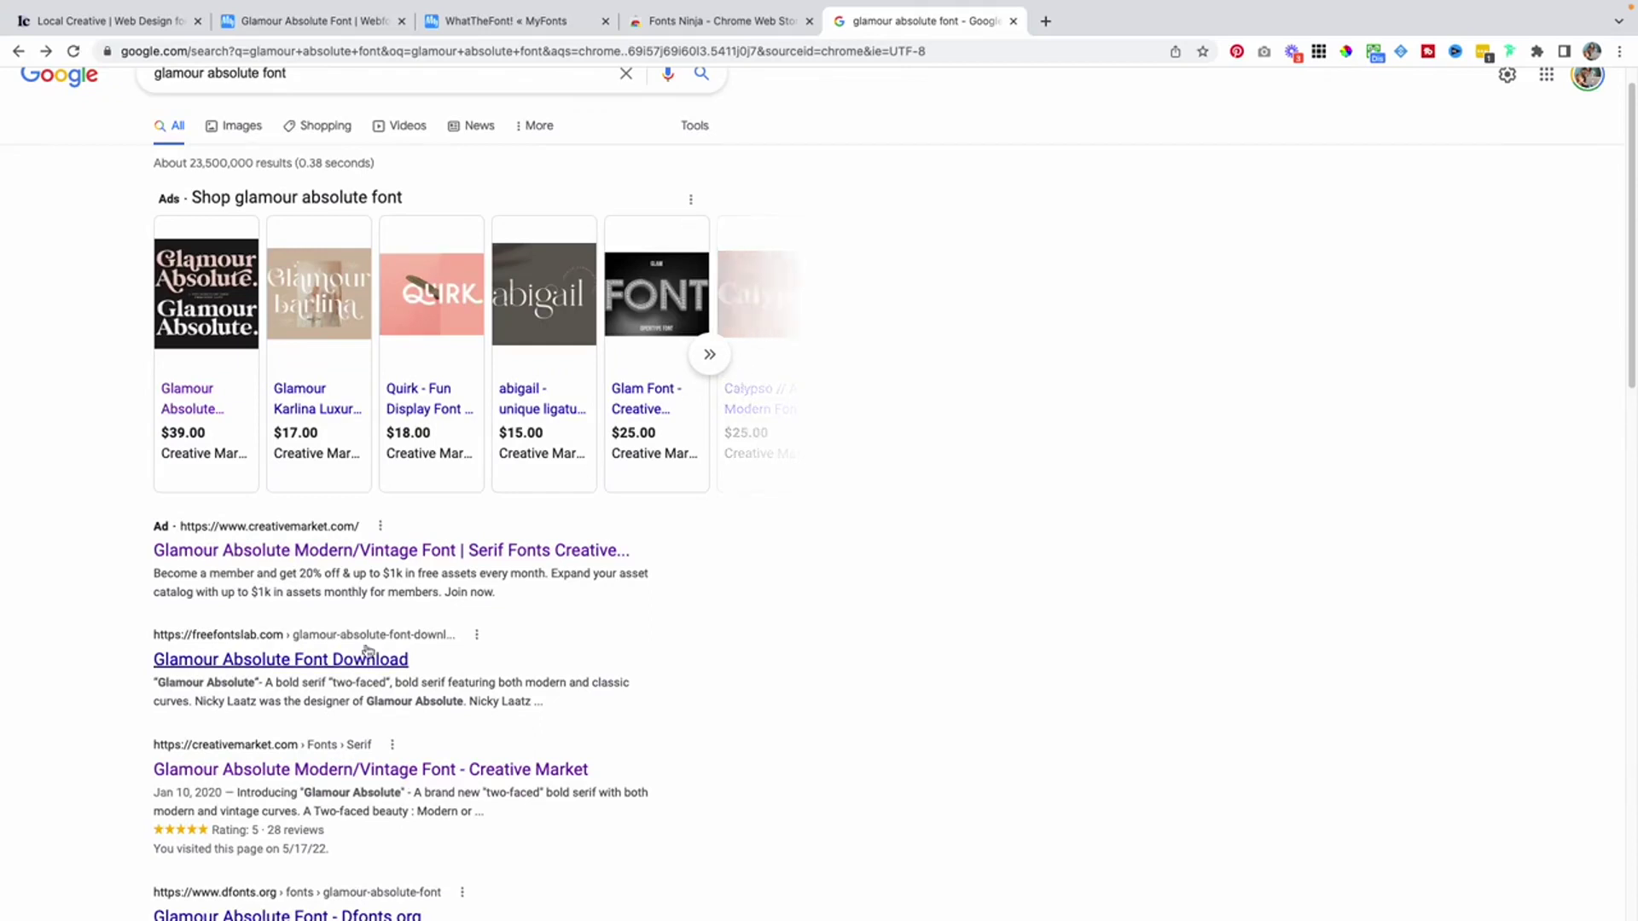
left_click(309, 759)
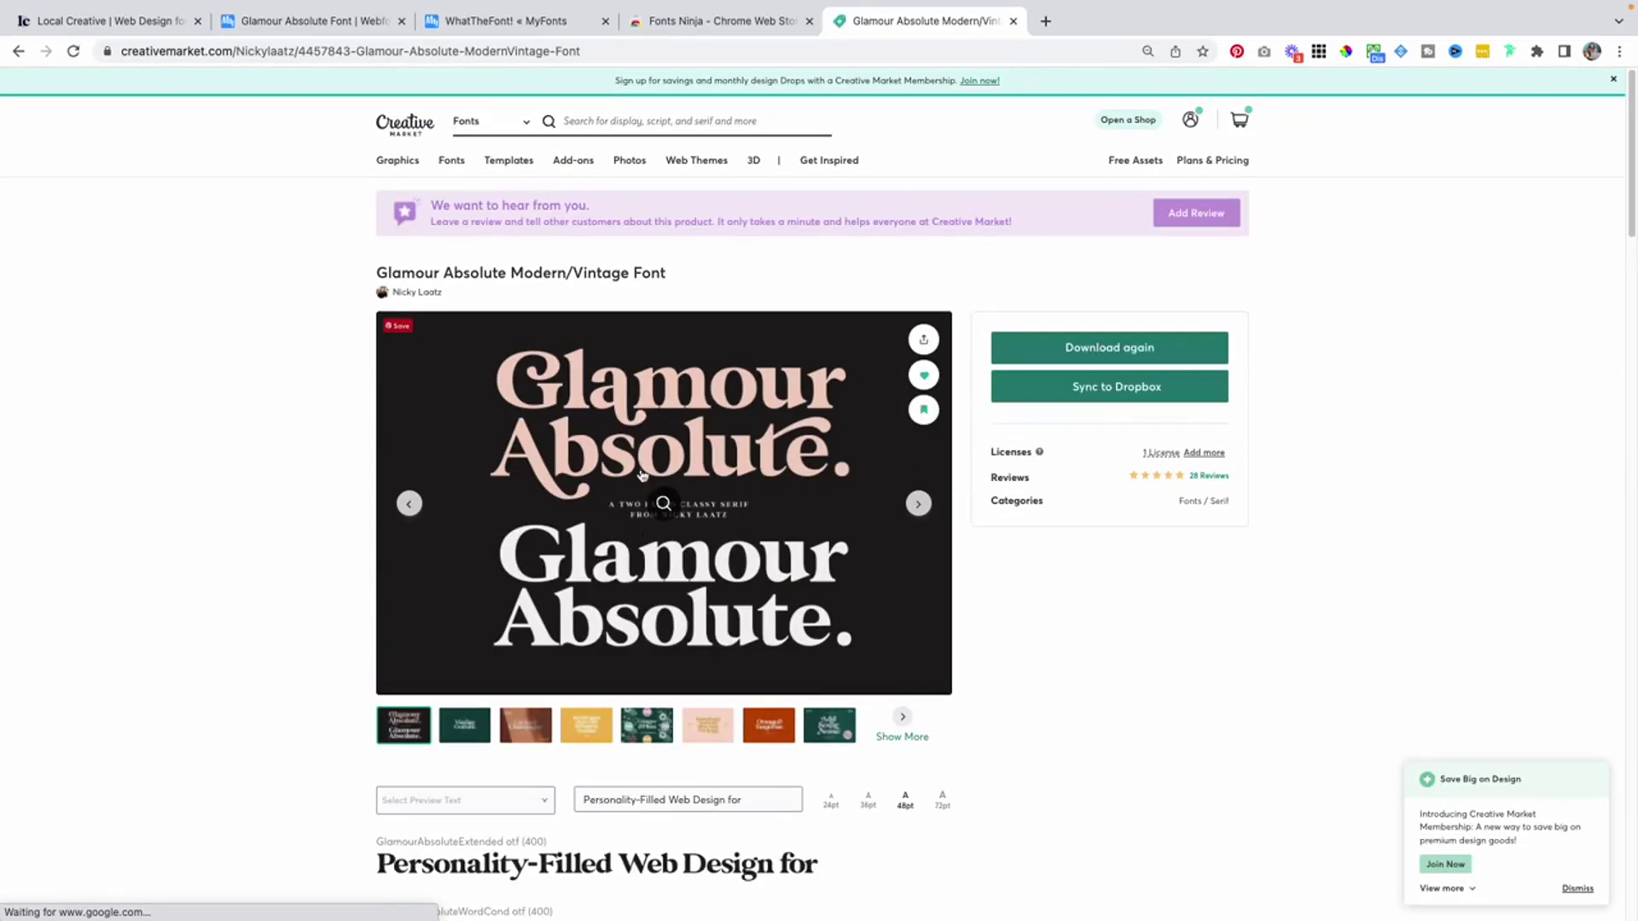
- Open the font designer's Creative Market shop from the Glamour Absolute listing
left_click(407, 294)
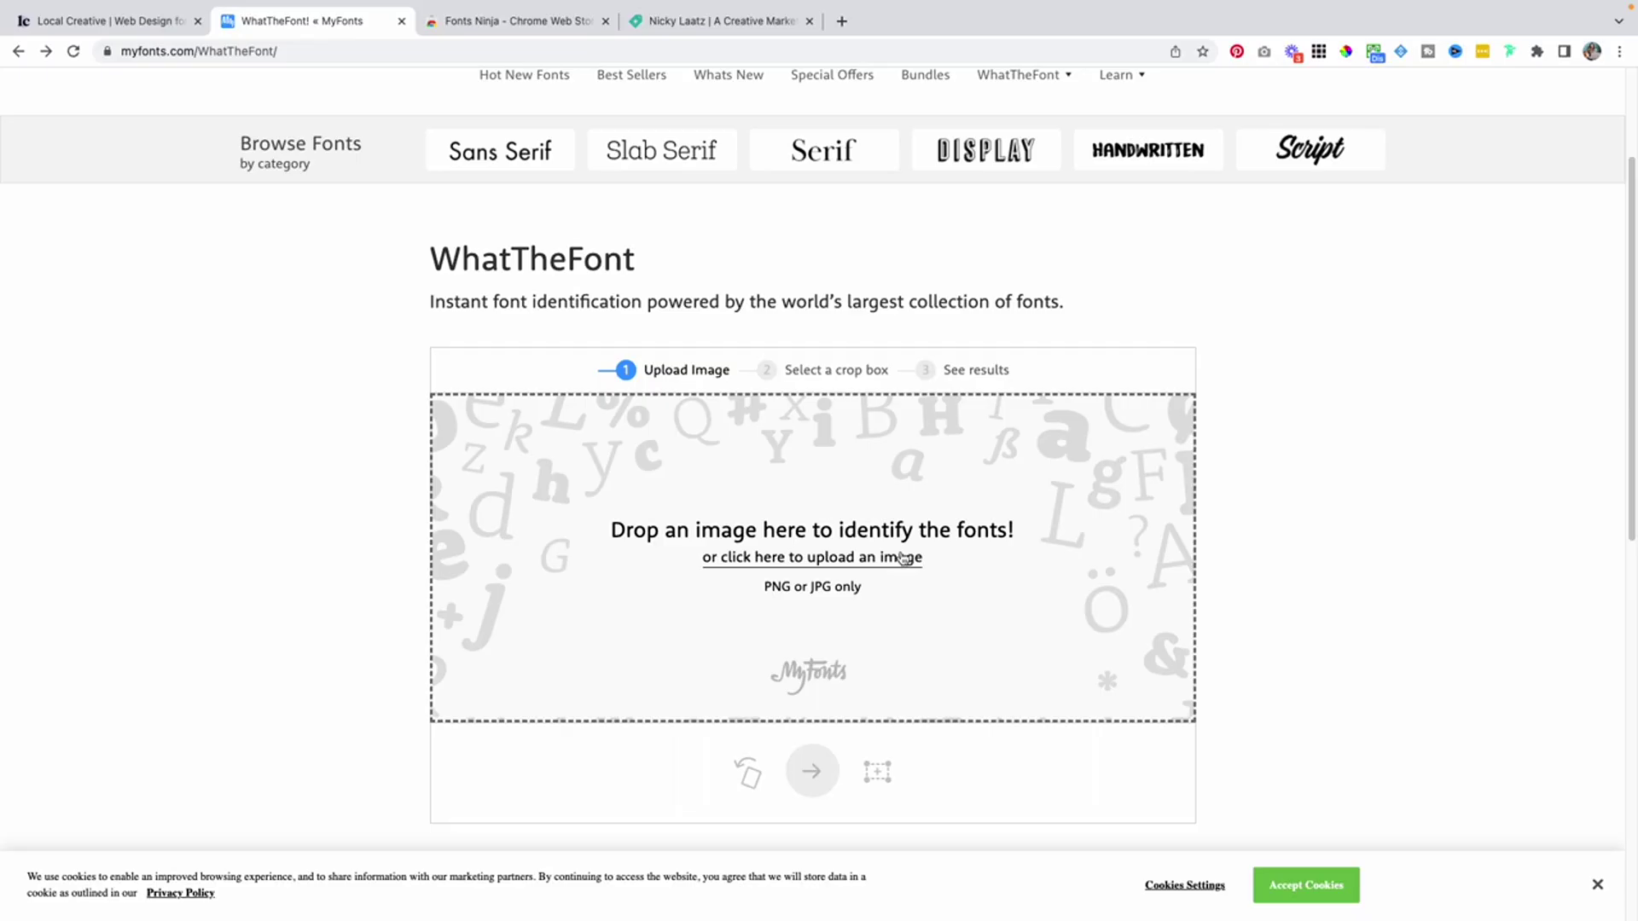
- Upload the second Desktop screenshot, showing the word creative, to WhatTheFont
left_click(902, 565)
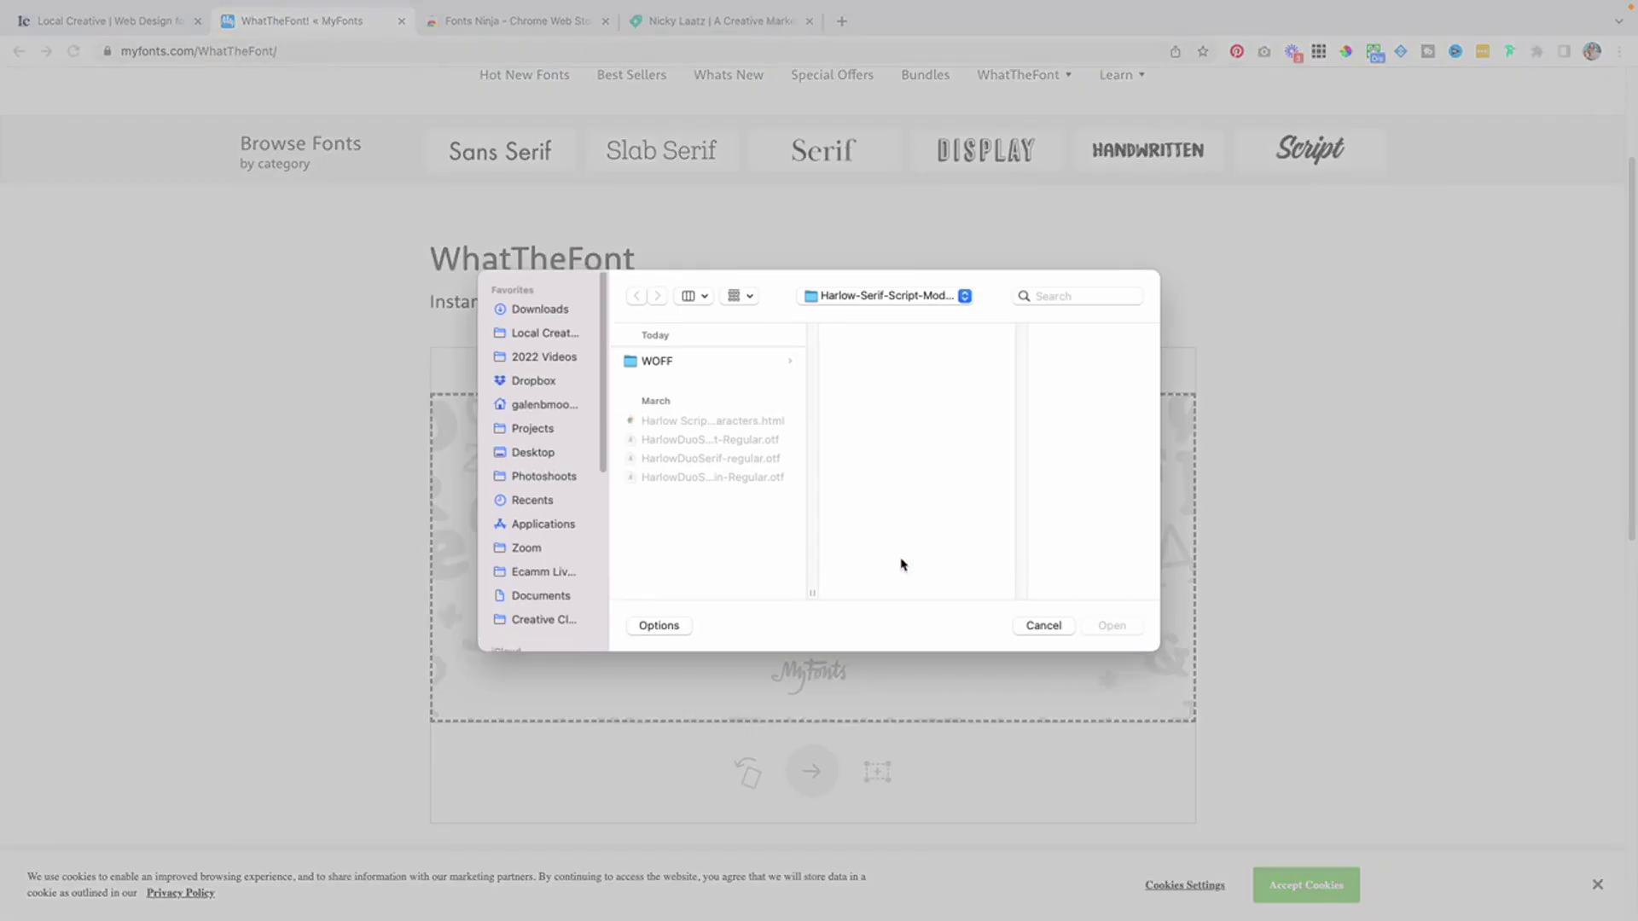
left_click(543, 457)
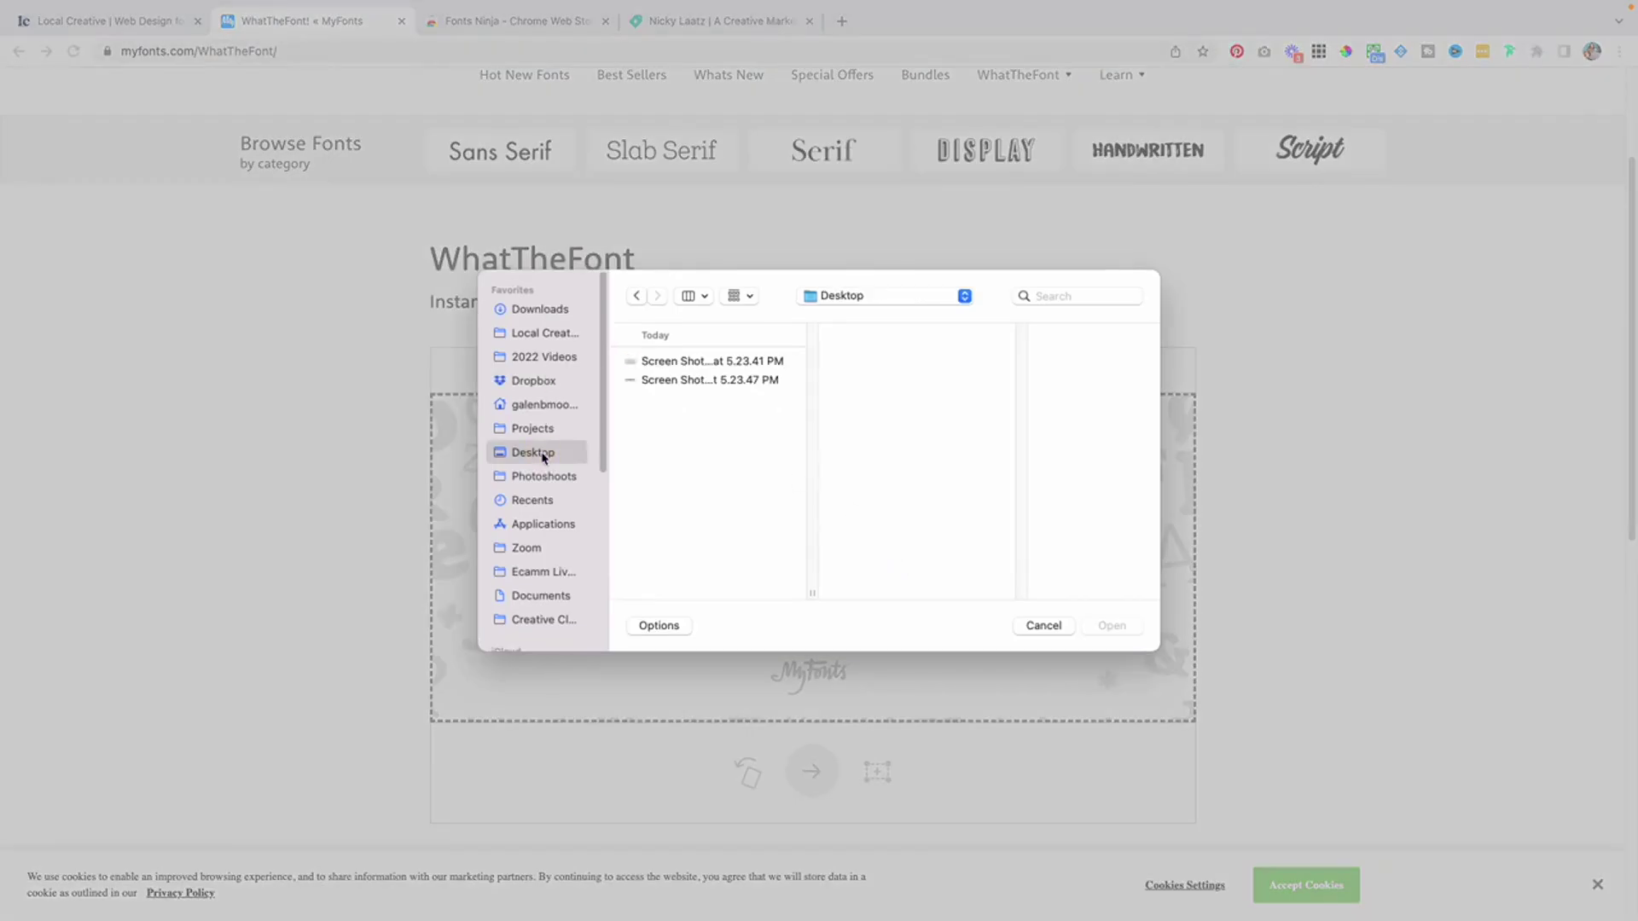
left_click(756, 381)
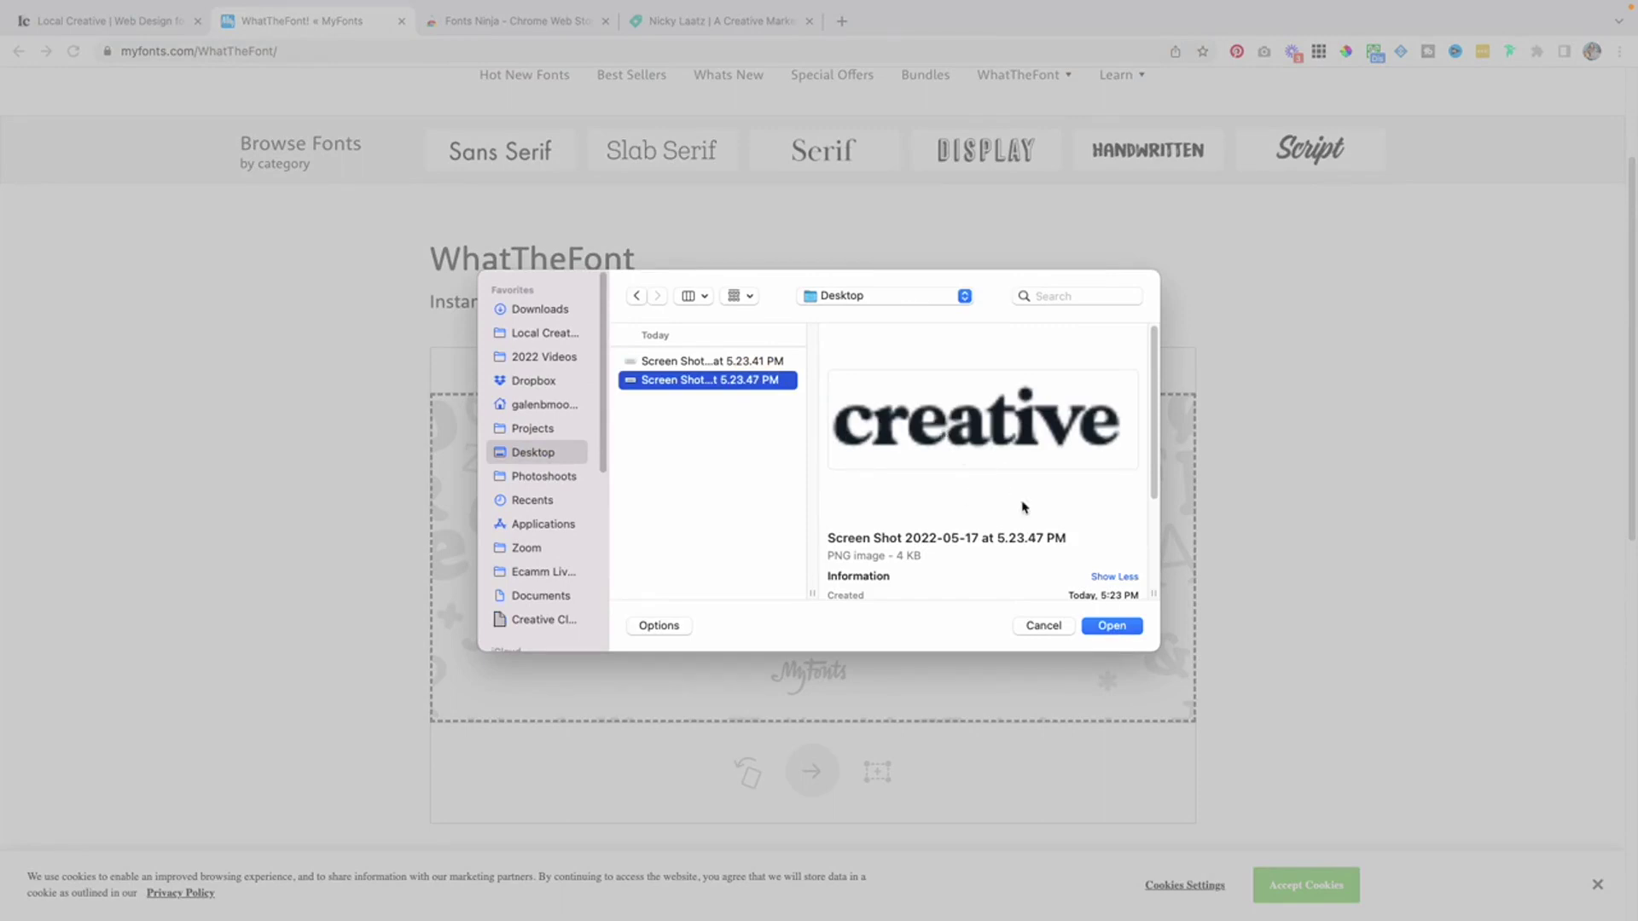
left_click(1121, 630)
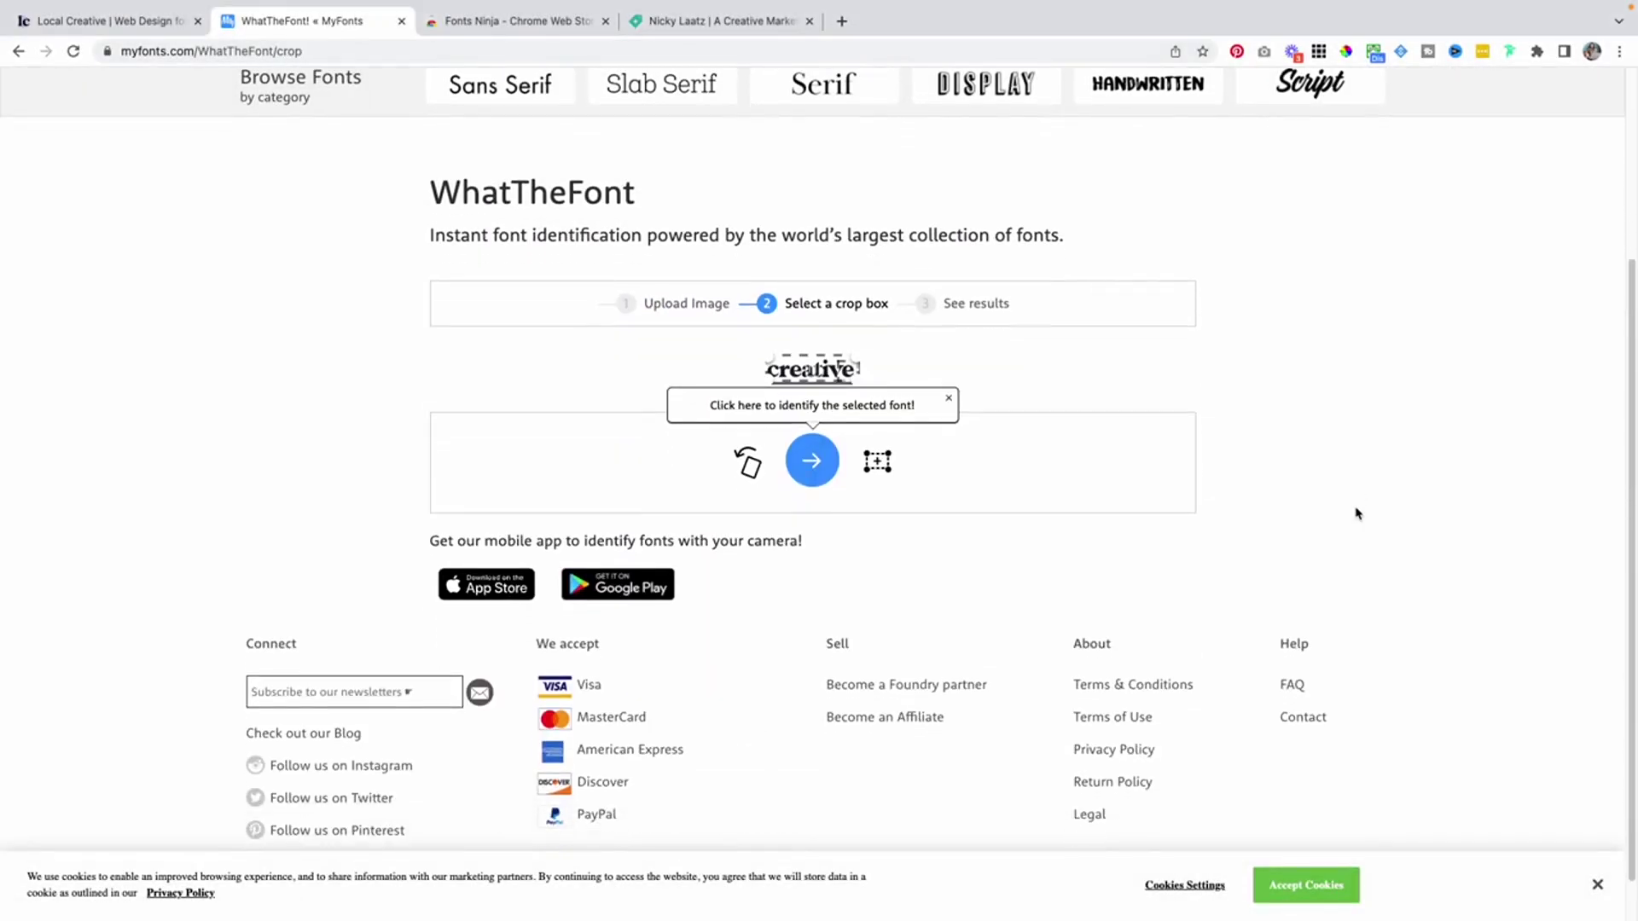
- Identify the font of the cropped 'creative' image and scroll through the Glamour Absolute matches
left_click(819, 461)
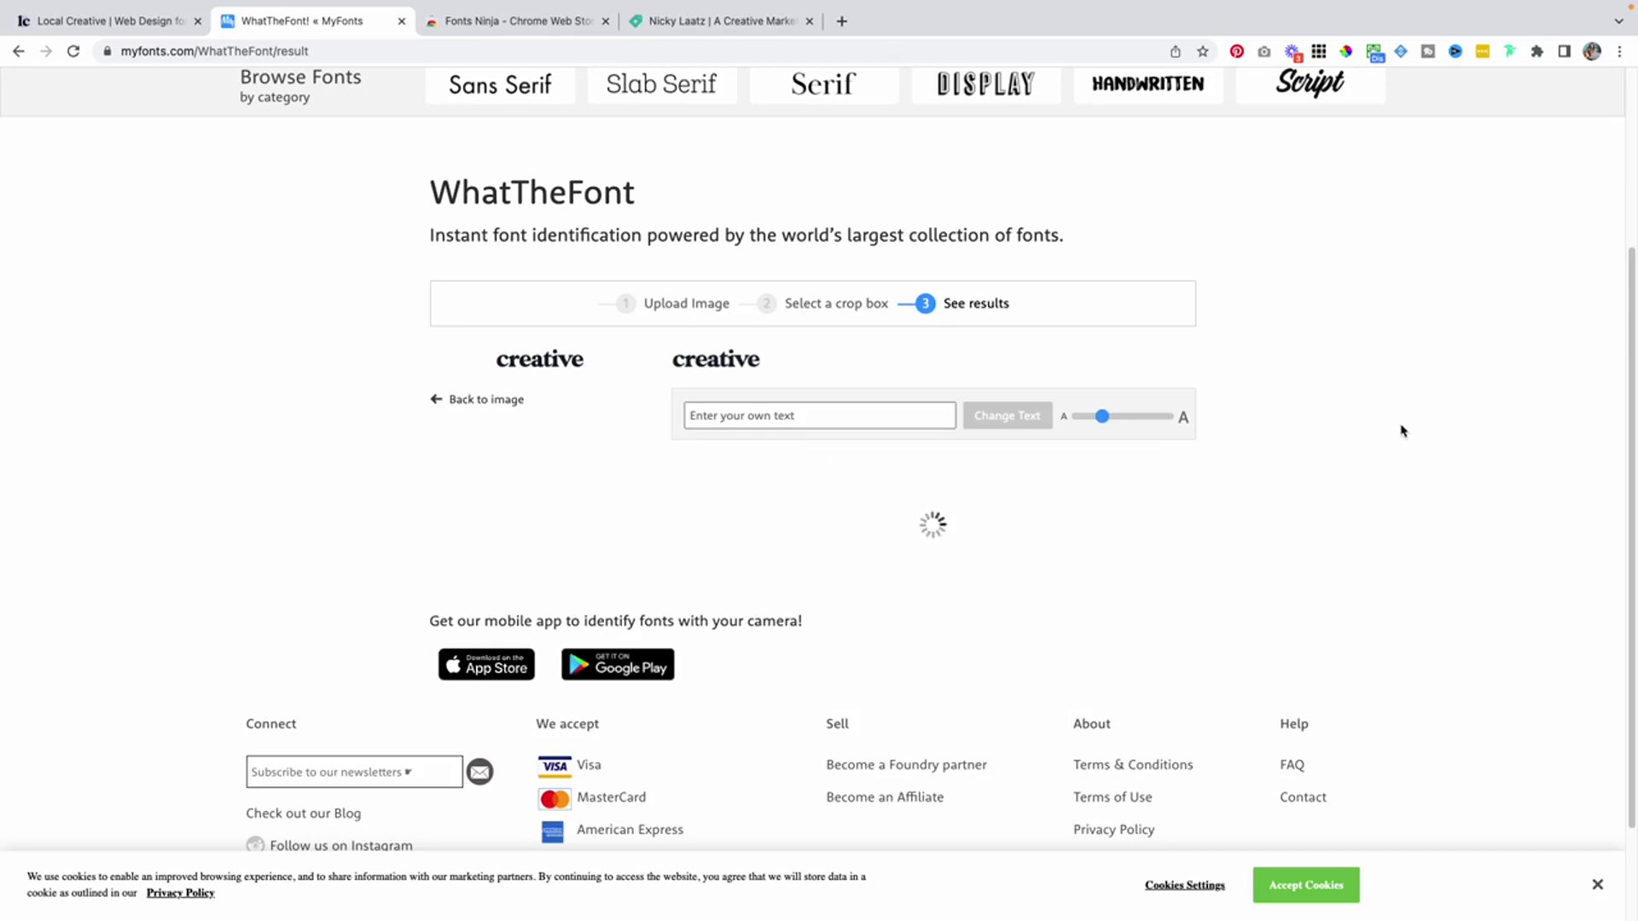
scroll(970, 421, "down", 2)
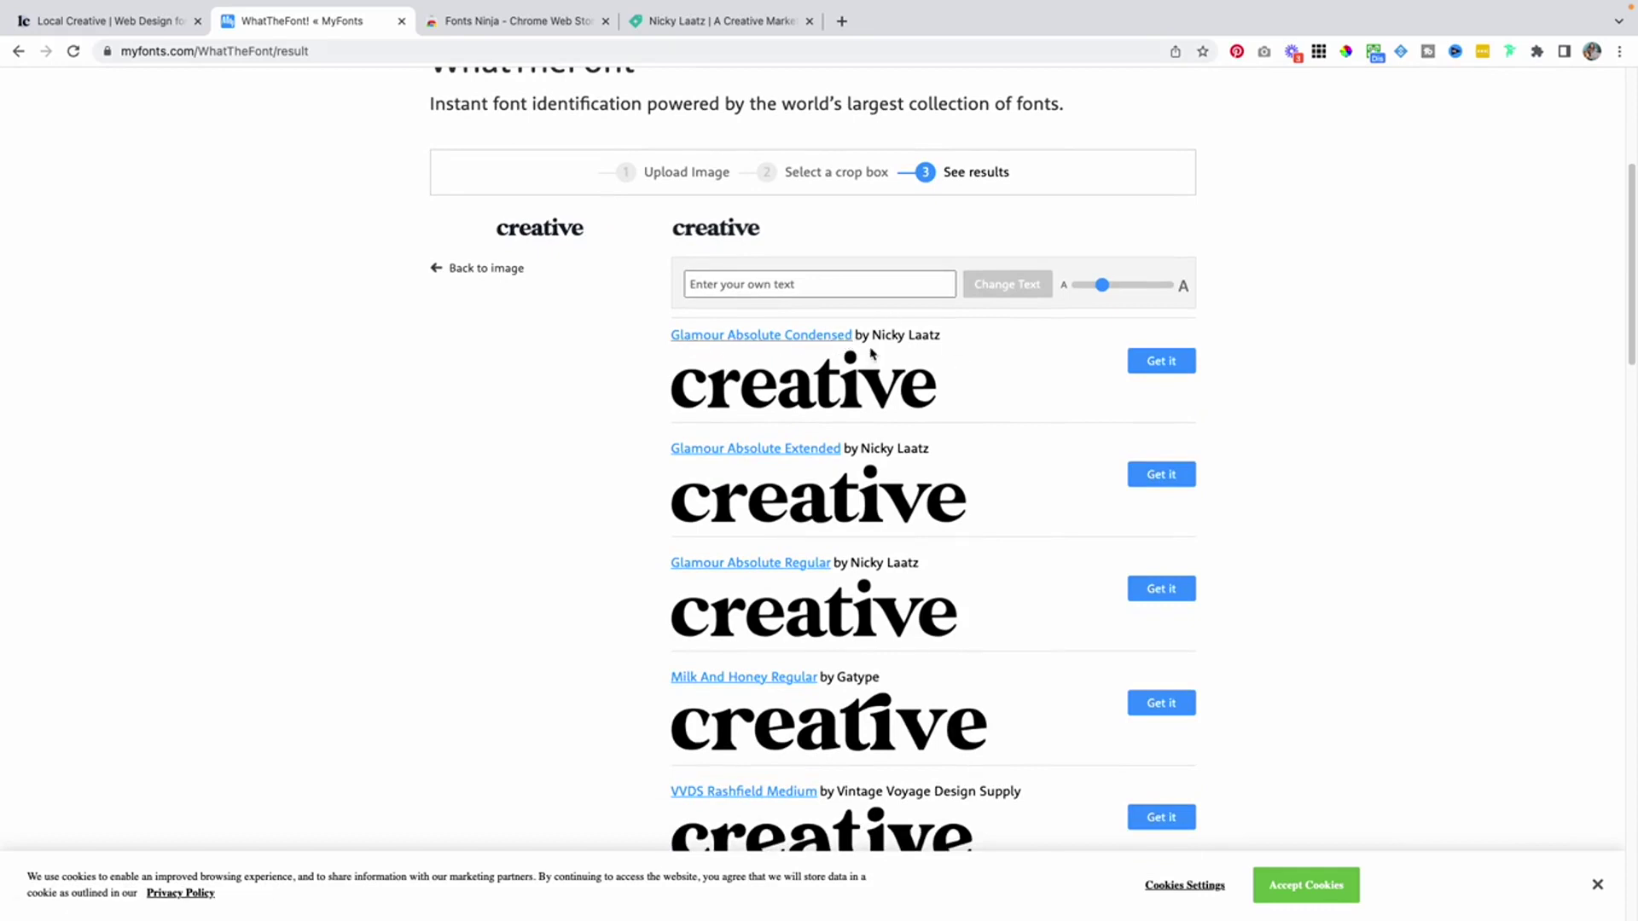
scroll(870, 352, "down", 4)
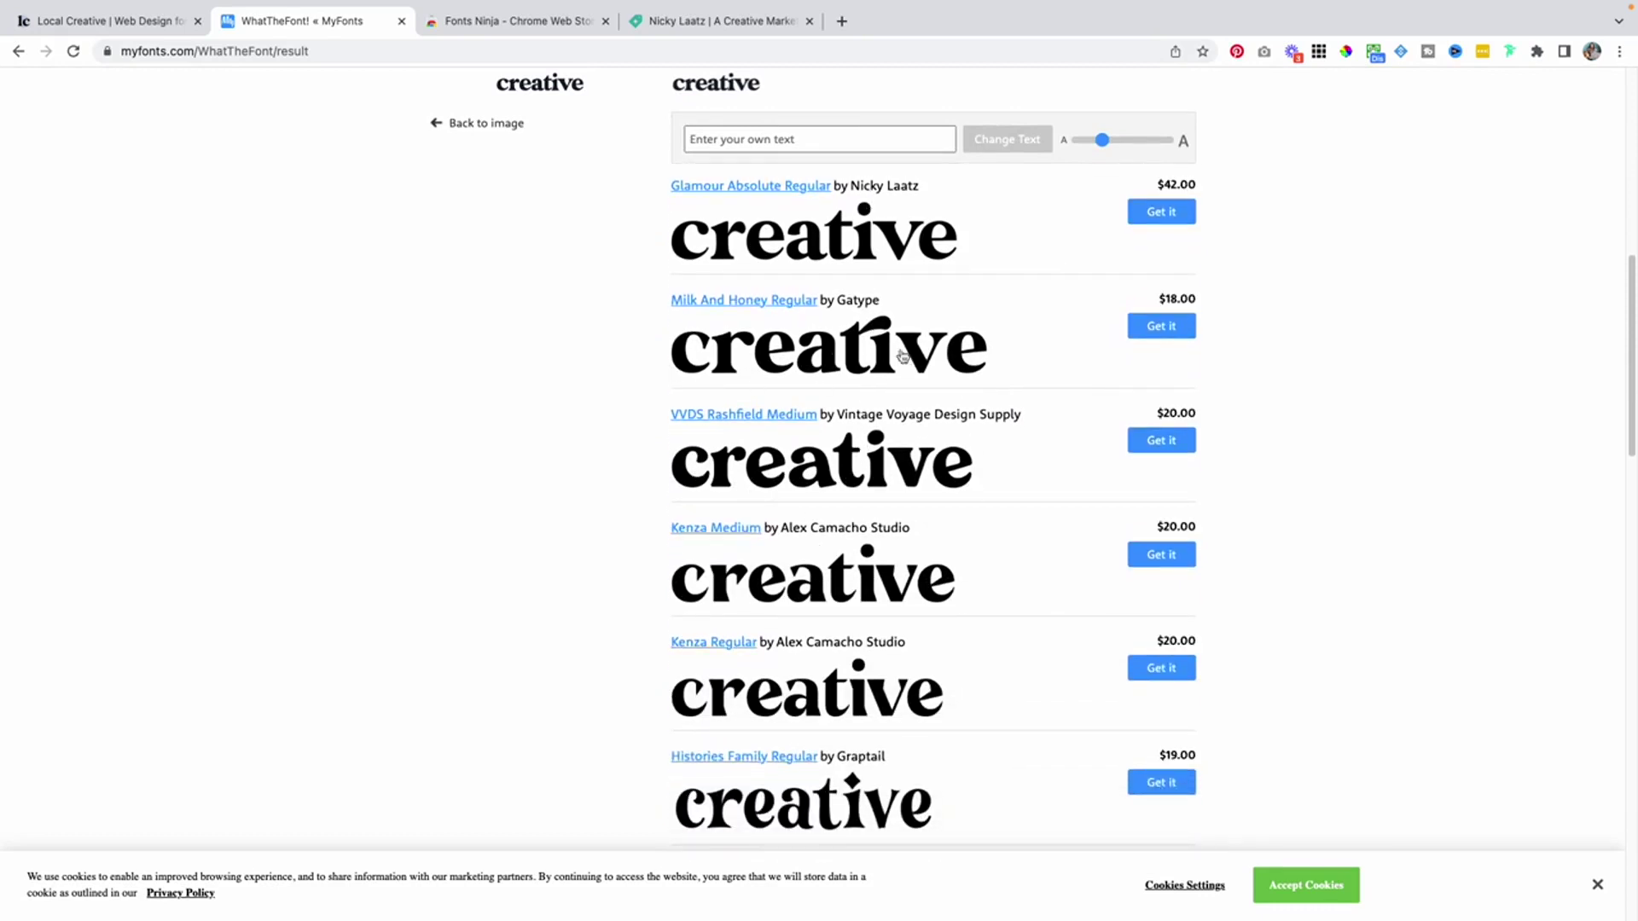
scroll(955, 468, "down", 4)
scroll(952, 484, "down", 6)
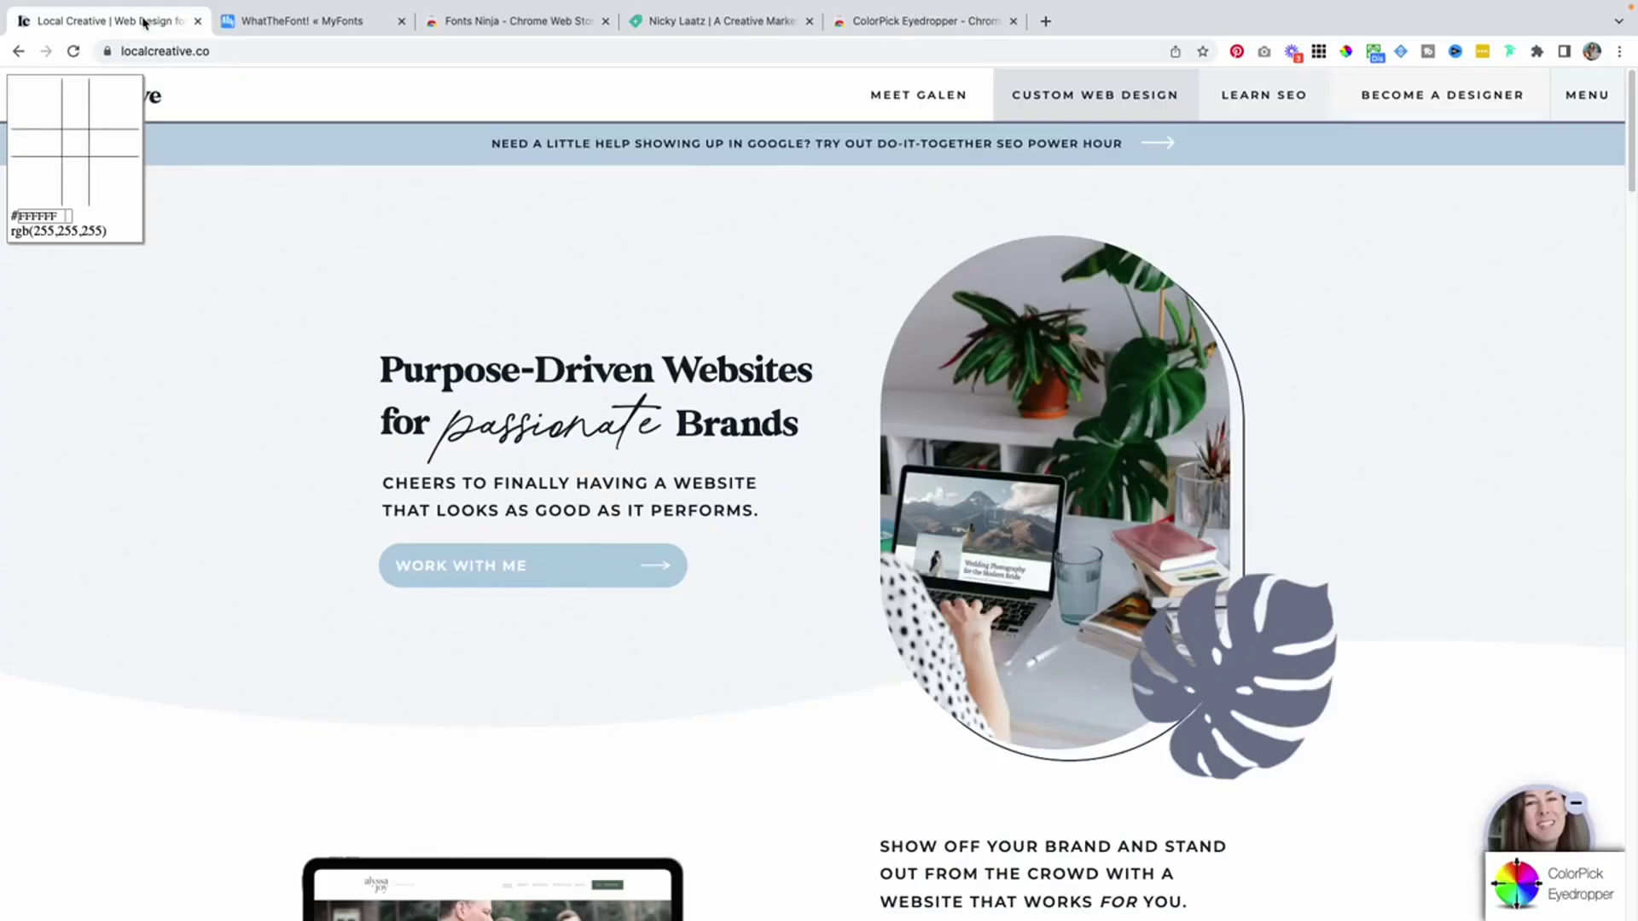
- Sample the leaf colour #747A92 and the Work With Me button's #B4CFE1
left_click(1346, 53)
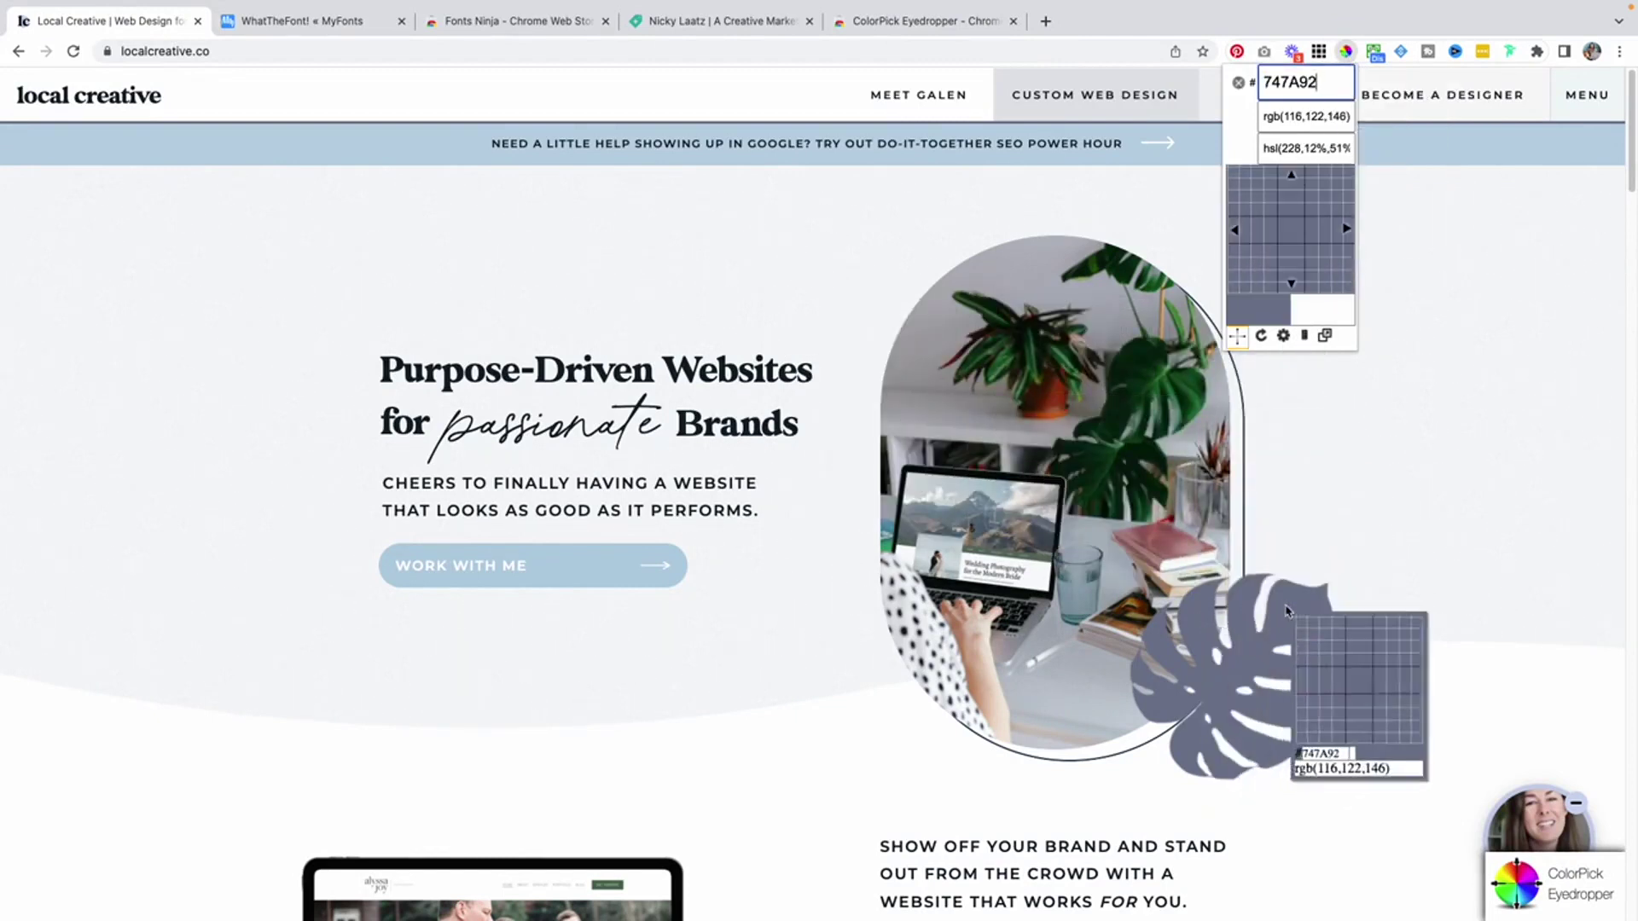
left_click(577, 566)
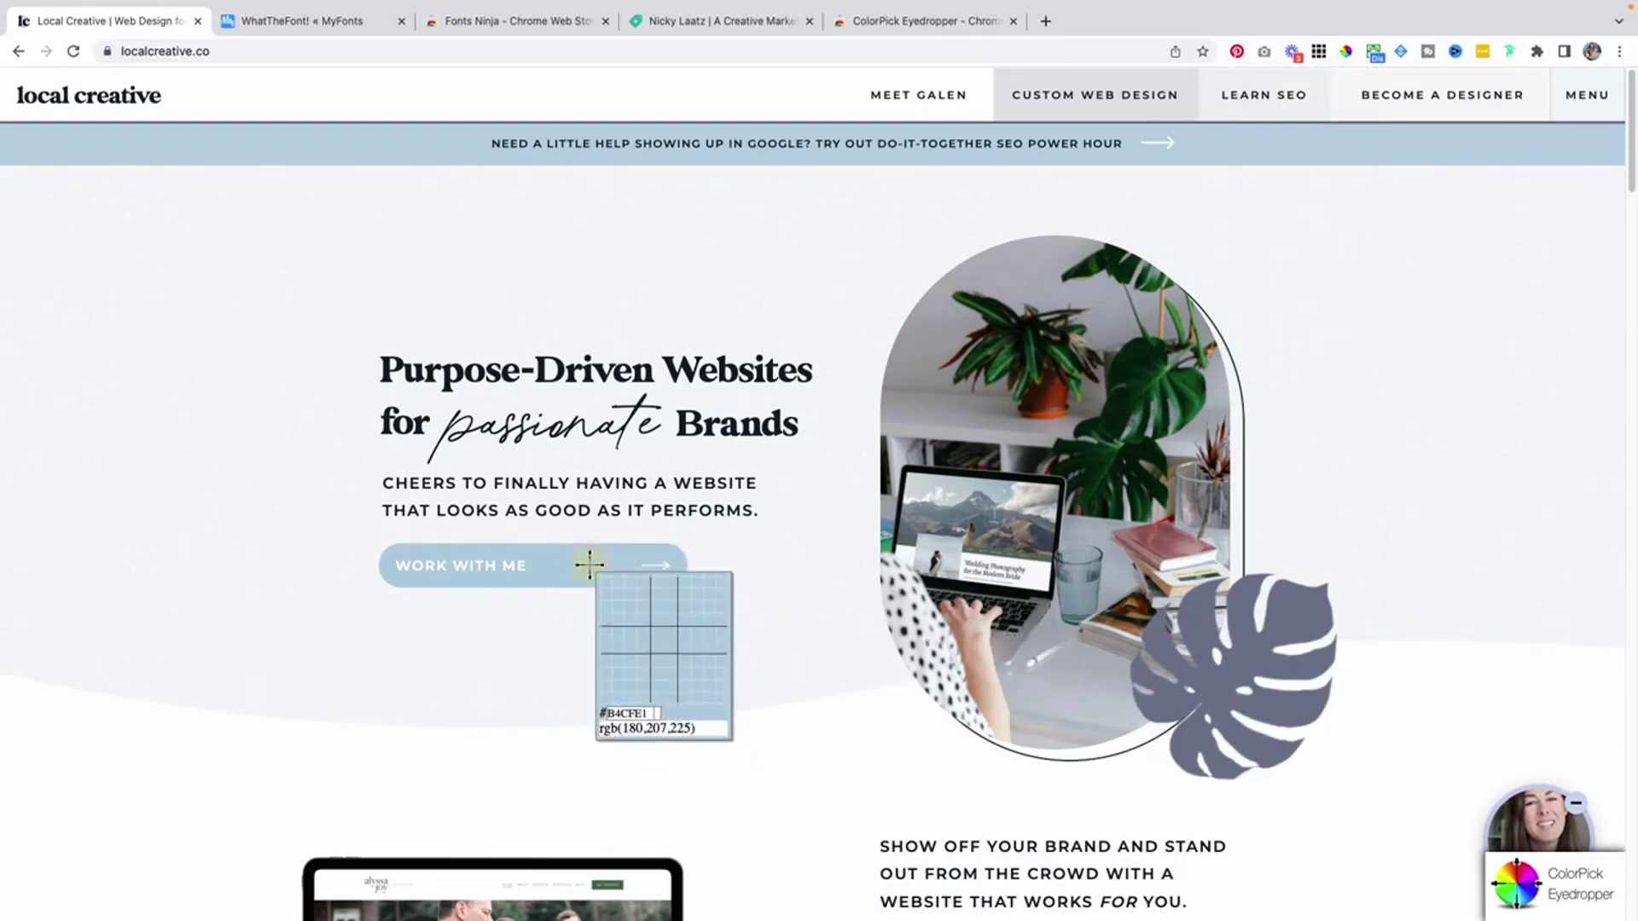
left_click(587, 567)
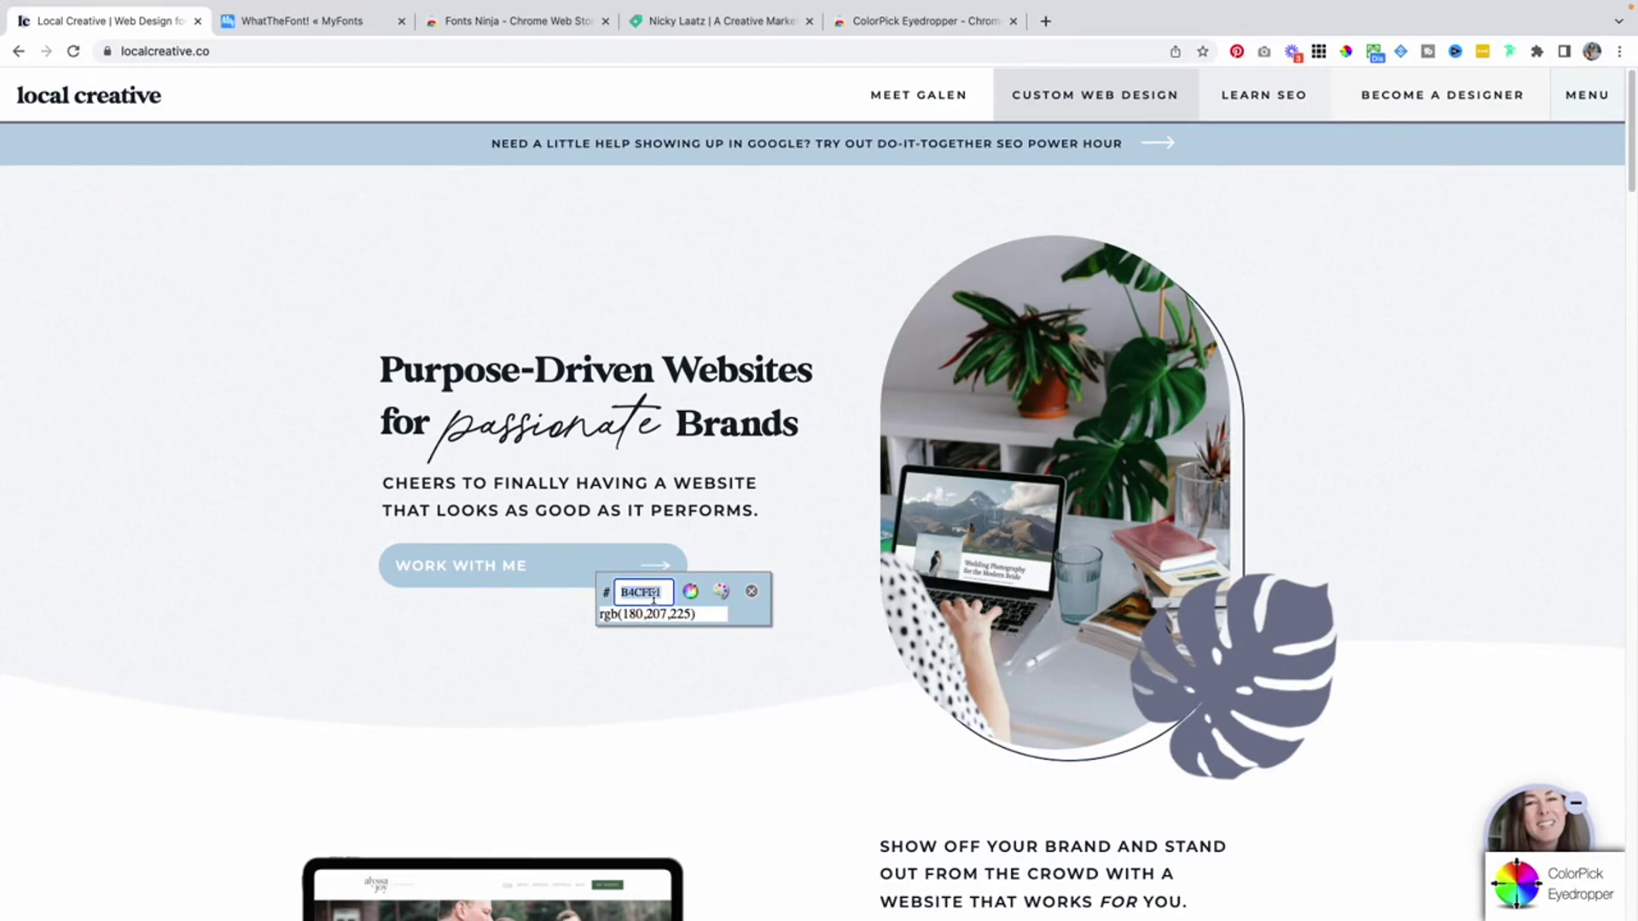